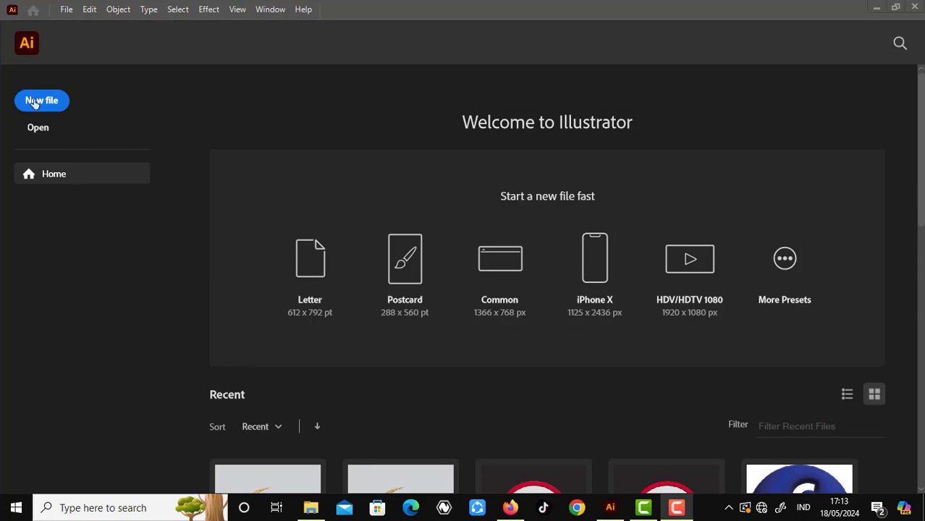
- Create a new 2500 x 2500 px RGB document at 300 ppi
{"action": "left_click", "coordinate": [34, 101]}
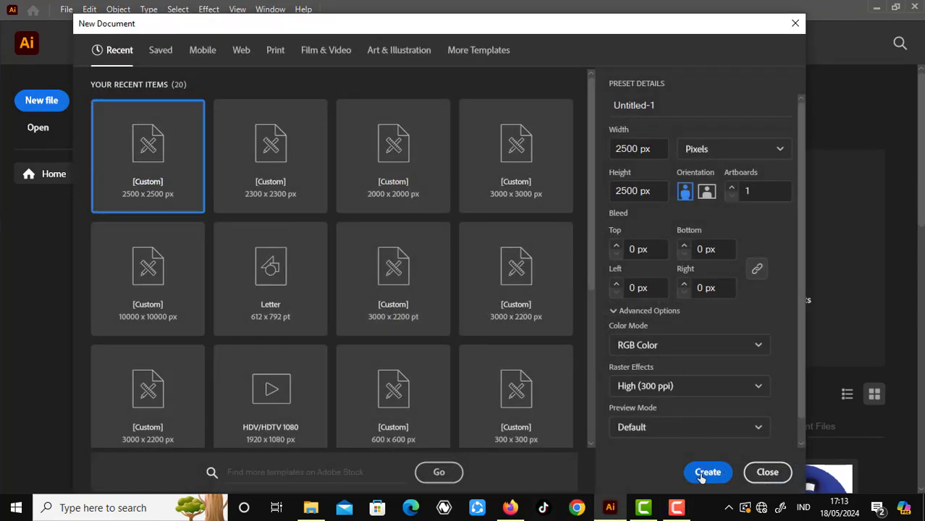
{"action": "left_click", "coordinate": [701, 474]}
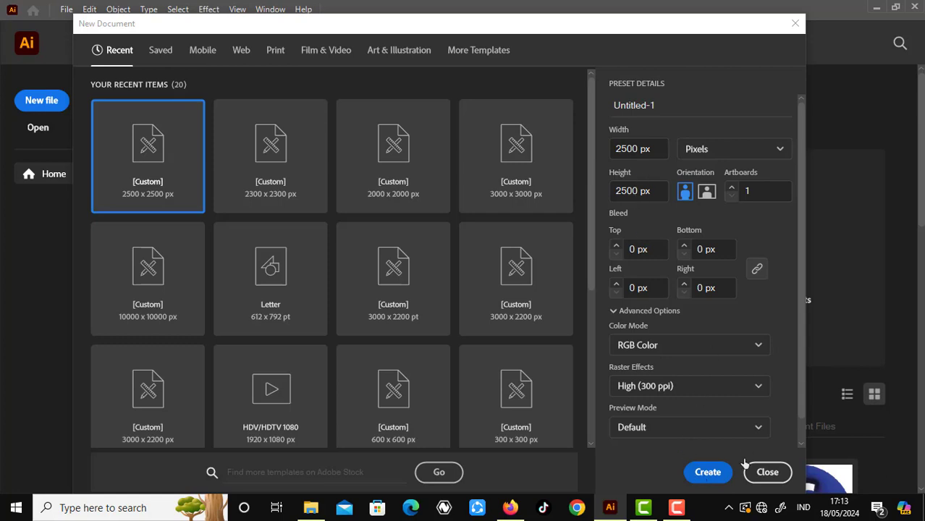
- Draw a 2500 x 2500 px rectangle with the Rectangle tool
{"action": "scroll", "coordinate": [459, 293], "scroll_direction": "down", "scroll_amount": 2}
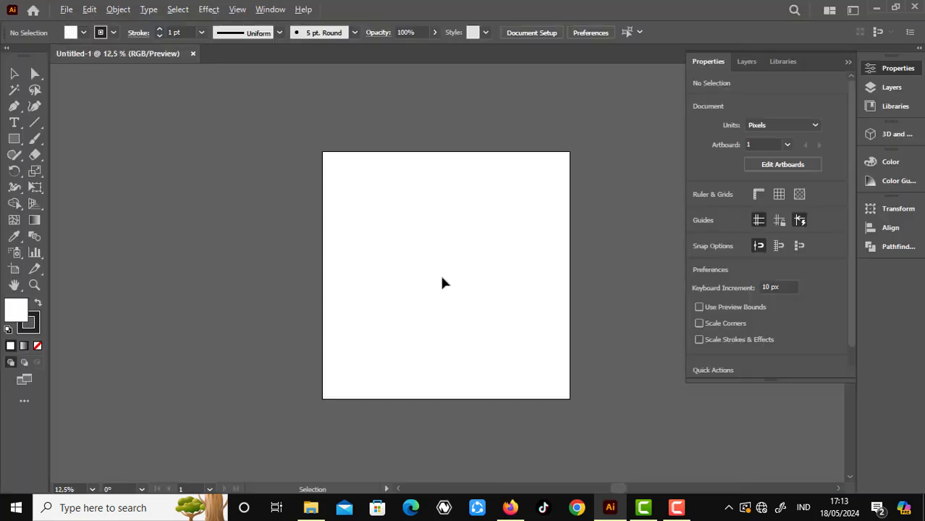
{"action": "scroll", "coordinate": [506, 267], "scroll_direction": "up", "scroll_amount": 2}
{"action": "scroll", "coordinate": [378, 112], "scroll_direction": "up", "scroll_amount": 2}
{"action": "scroll", "coordinate": [366, 94], "scroll_direction": "down", "scroll_amount": 2}
{"action": "scroll", "coordinate": [366, 94], "scroll_direction": "up", "scroll_amount": 1}
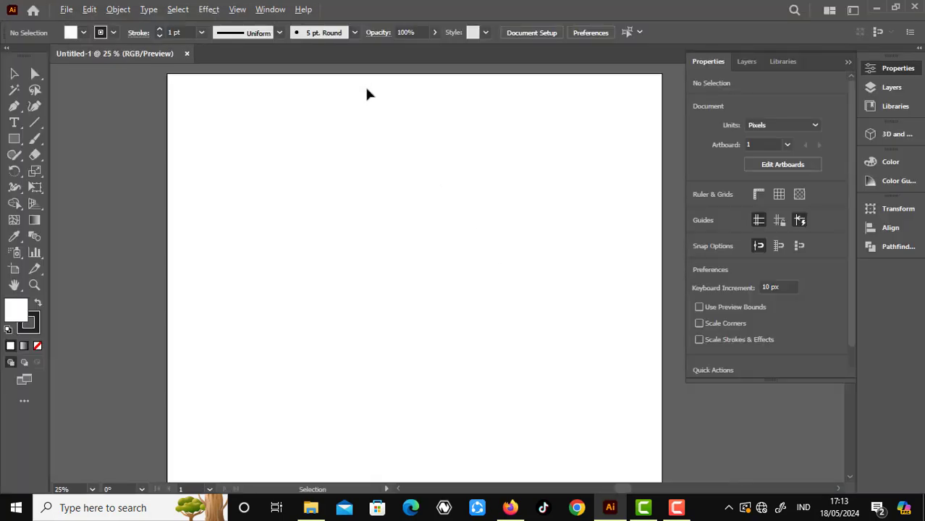
{"action": "left_click", "coordinate": [746, 61]}
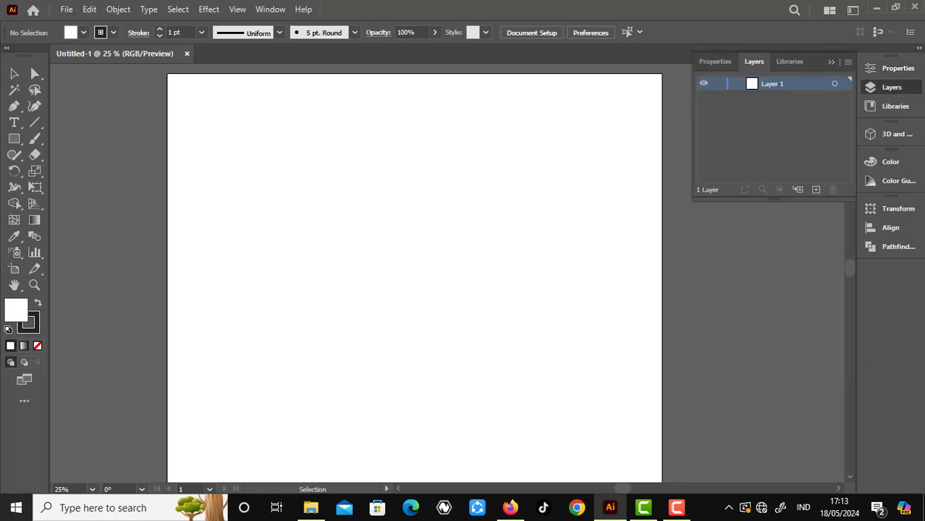
{"action": "left_click", "coordinate": [14, 138]}
{"action": "left_click", "coordinate": [216, 95]}
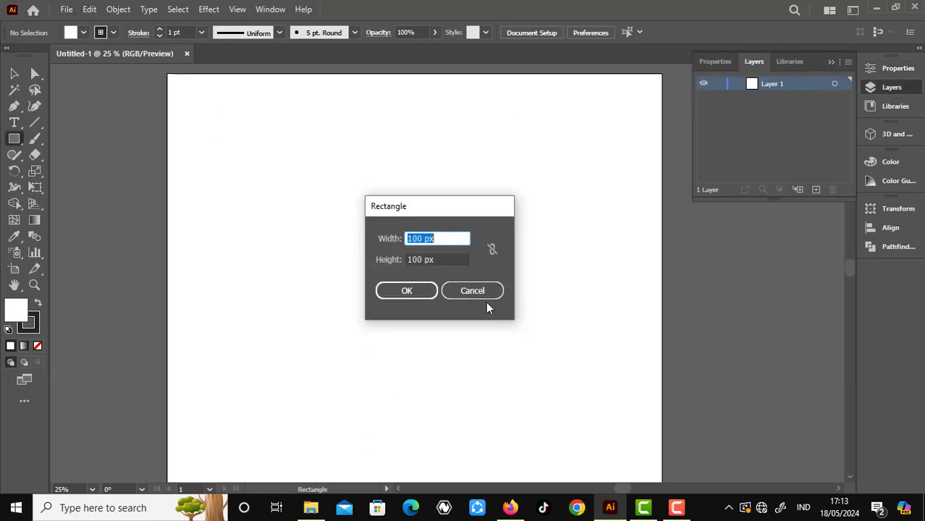
{"action": "type", "text": "2500"}
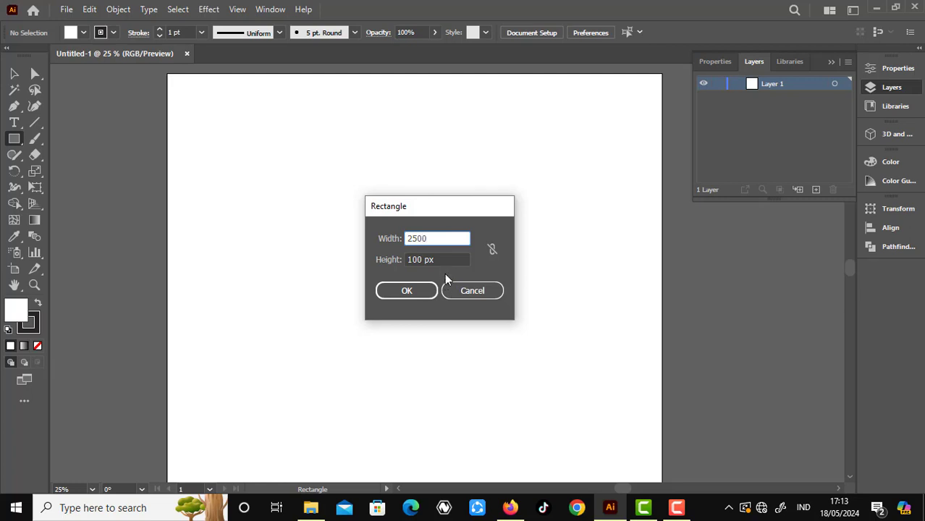
{"action": "key", "text": "Tab"}
{"action": "type", "text": "25"}
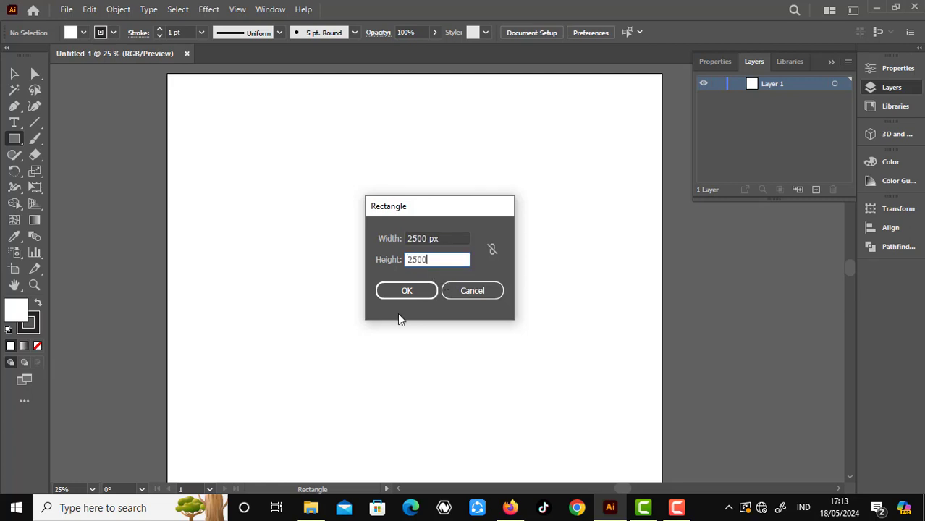
{"action": "left_click", "coordinate": [407, 291]}
- Centre the square horizontally and vertically on the artboard and lock it
{"action": "left_click", "coordinate": [716, 62]}
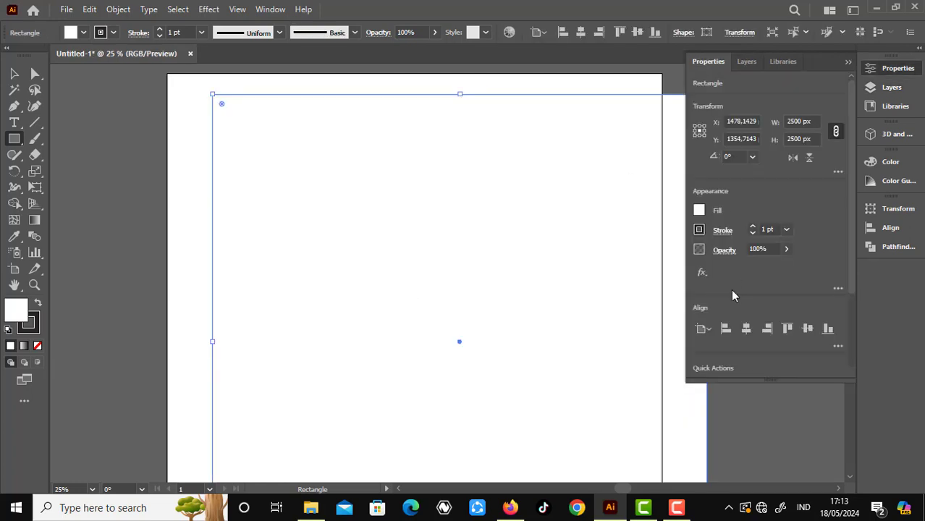
{"action": "left_click", "coordinate": [745, 328]}
{"action": "left_click", "coordinate": [805, 332]}
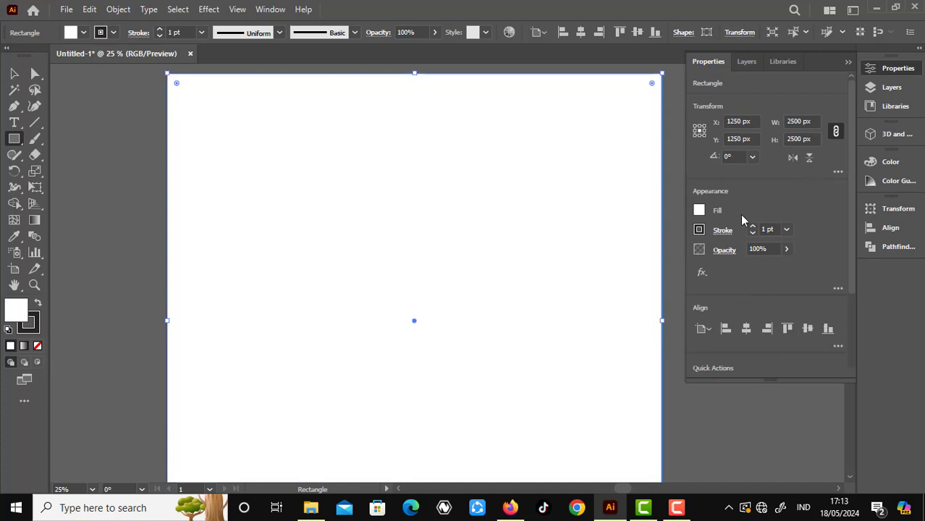
{"action": "left_click", "coordinate": [118, 9]}
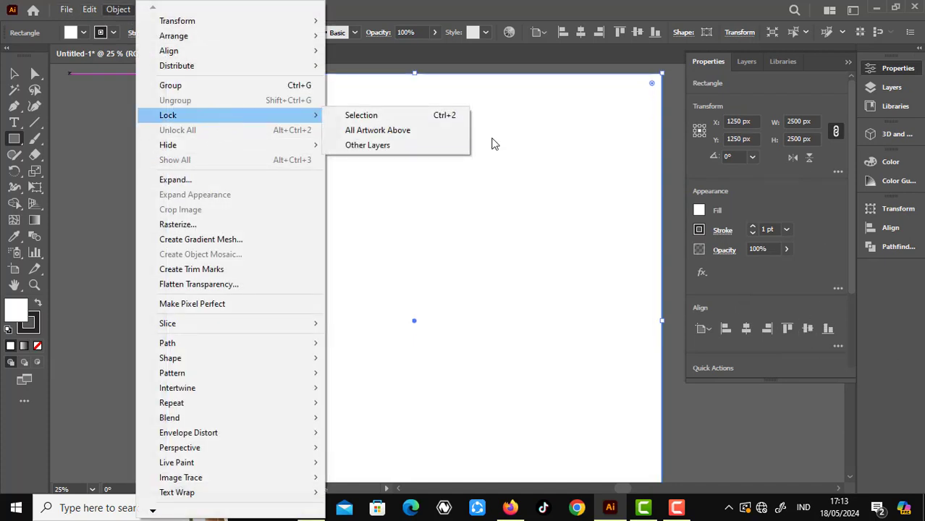
{"action": "key", "text": "ctrl+2"}
{"action": "left_click", "coordinate": [15, 72]}
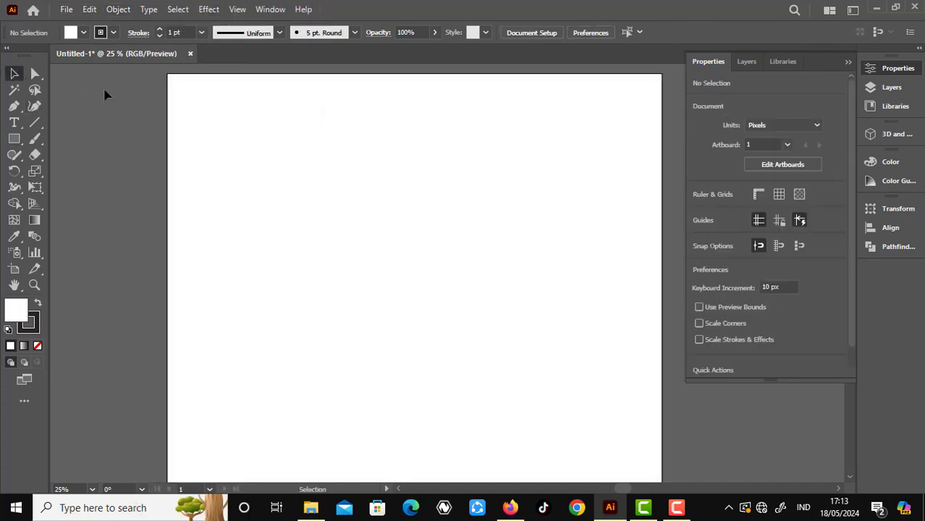
- Add a new layer and draw a short wide bar in the artboard's lower middle
{"action": "left_click", "coordinate": [750, 61]}
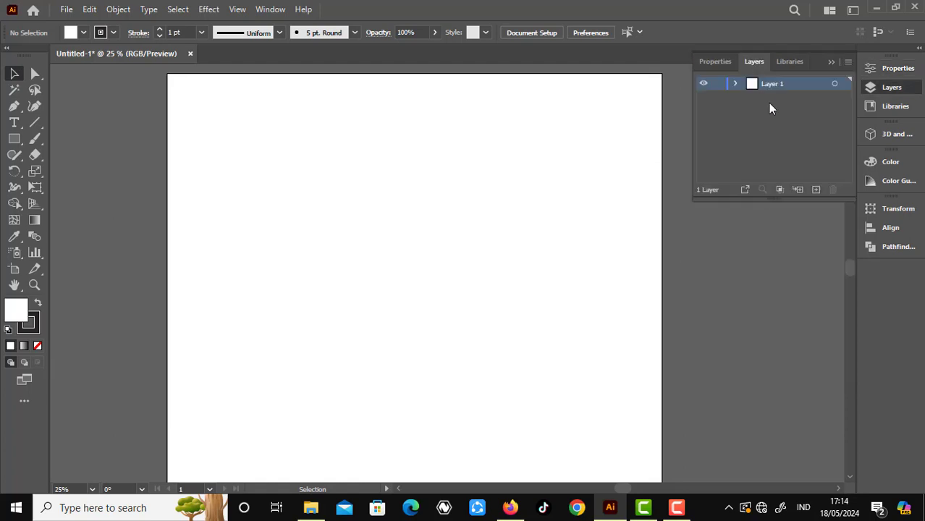
{"action": "left_click", "coordinate": [815, 190]}
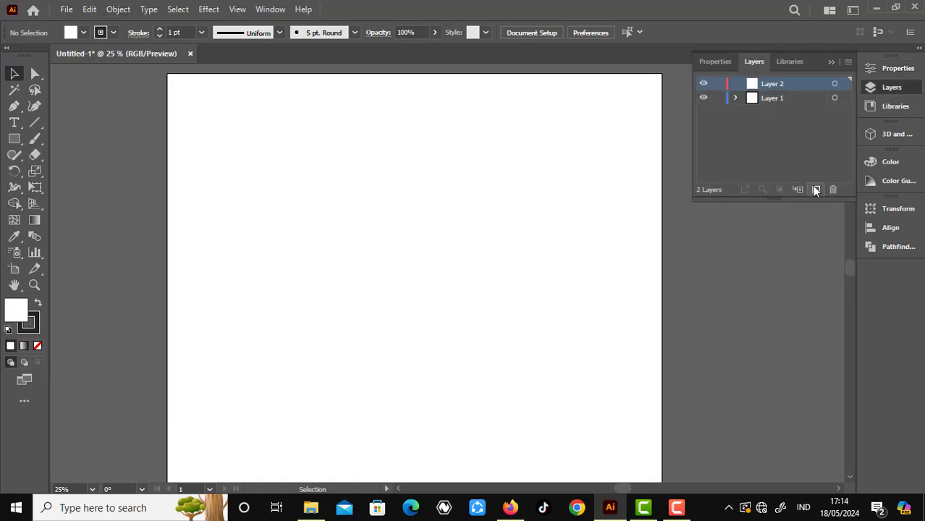
{"action": "left_click", "coordinate": [14, 138]}
{"action": "scroll", "coordinate": [404, 251], "scroll_direction": "down", "scroll_amount": 1}
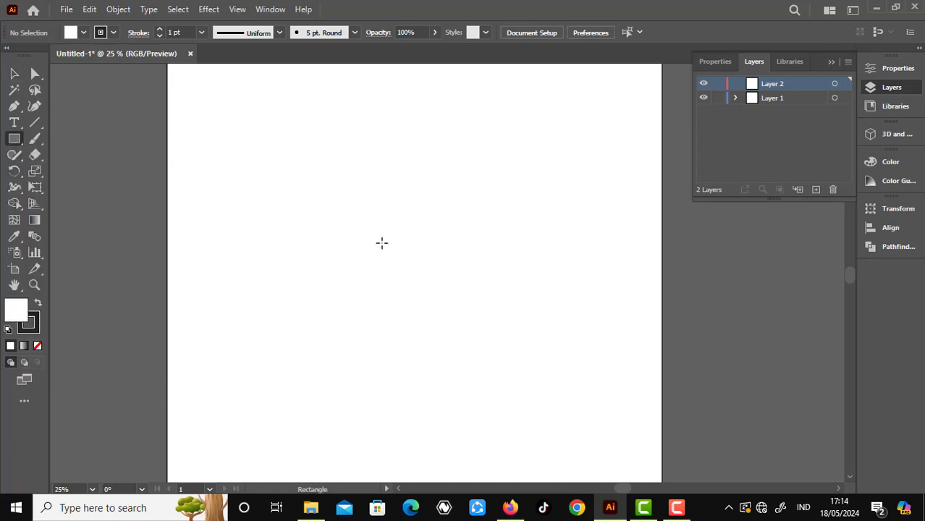
{"action": "scroll", "coordinate": [382, 242], "scroll_direction": "down", "scroll_amount": 1}
{"action": "scroll", "coordinate": [374, 233], "scroll_direction": "up", "scroll_amount": 1}
{"action": "scroll", "coordinate": [373, 233], "scroll_direction": "down", "scroll_amount": 1}
{"action": "scroll", "coordinate": [475, 243], "scroll_direction": "up", "scroll_amount": 1}
{"action": "scroll", "coordinate": [377, 187], "scroll_direction": "down", "scroll_amount": 1}
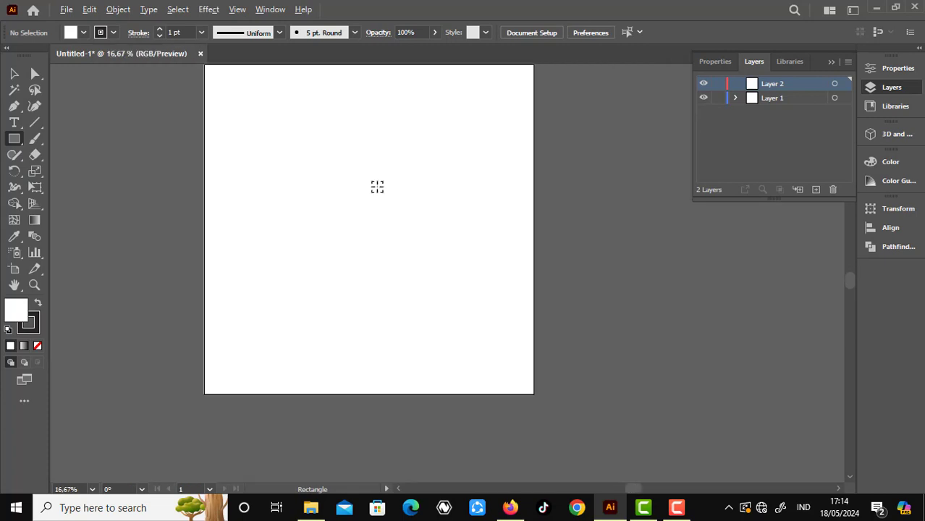
{"action": "mouse_move", "coordinate": [338, 332]}
{"action": "left_mouse_down"}
{"action": "mouse_move", "coordinate": [391, 348]}
{"action": "mouse_move", "coordinate": [378, 349]}
{"action": "mouse_move", "coordinate": [354, 294]}
{"action": "left_mouse_up"}
- Duplicate the bar twice upward and stretch the top copy into a tall shaft
{"action": "scroll", "coordinate": [378, 347], "scroll_direction": "up", "scroll_amount": 1}
{"action": "scroll", "coordinate": [375, 354], "scroll_direction": "up", "scroll_amount": 1}
{"action": "left_click", "coordinate": [15, 72]}
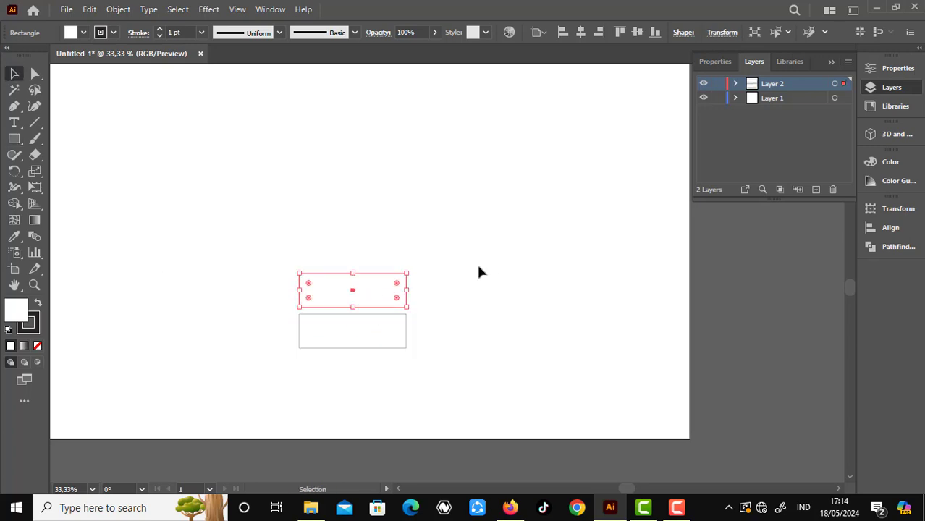
{"action": "key", "text": "ctrl+d"}
{"action": "scroll", "coordinate": [354, 266], "scroll_direction": "down", "scroll_amount": 2}
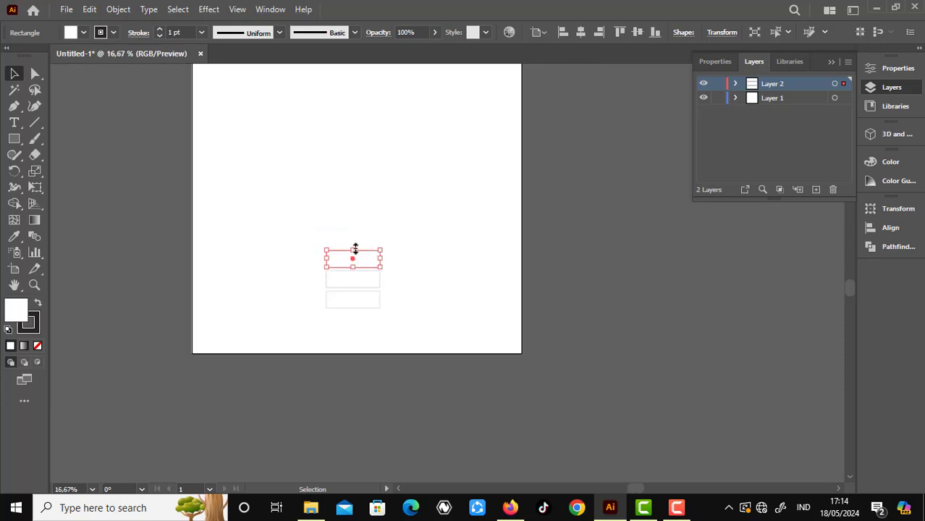
{"action": "left_click_drag", "start_coordinate": [355, 248], "coordinate": [353, 120]}
{"action": "scroll", "coordinate": [425, 175], "scroll_direction": "up", "scroll_amount": 2}
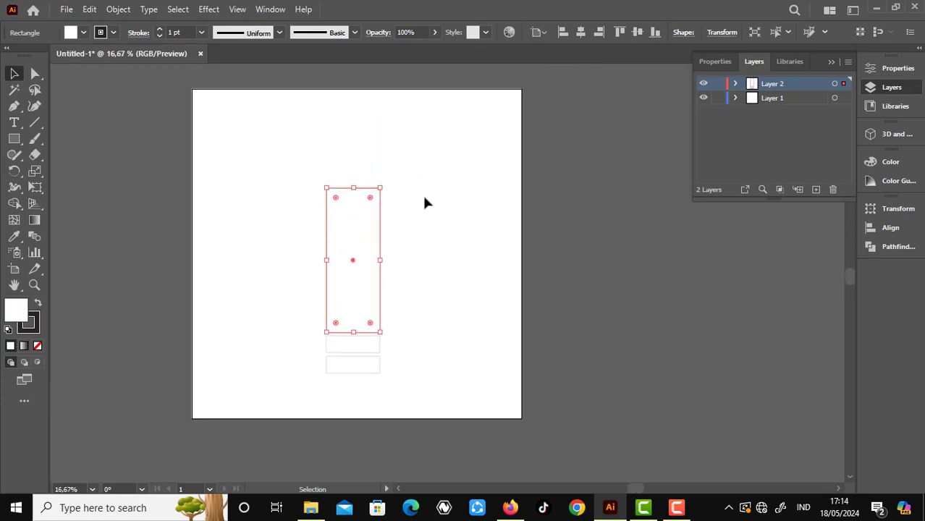
{"action": "left_click", "coordinate": [424, 198]}
{"action": "scroll", "coordinate": [371, 192], "scroll_direction": "up", "scroll_amount": 1}
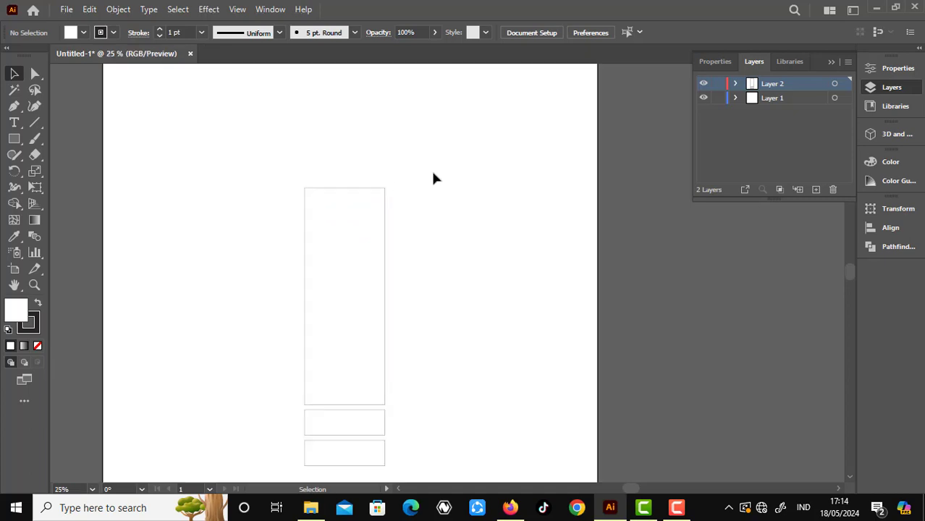
- Create a three-sided triangle with the Polygon tool
{"action": "right_click", "coordinate": [14, 138]}
{"action": "left_click", "coordinate": [63, 194]}
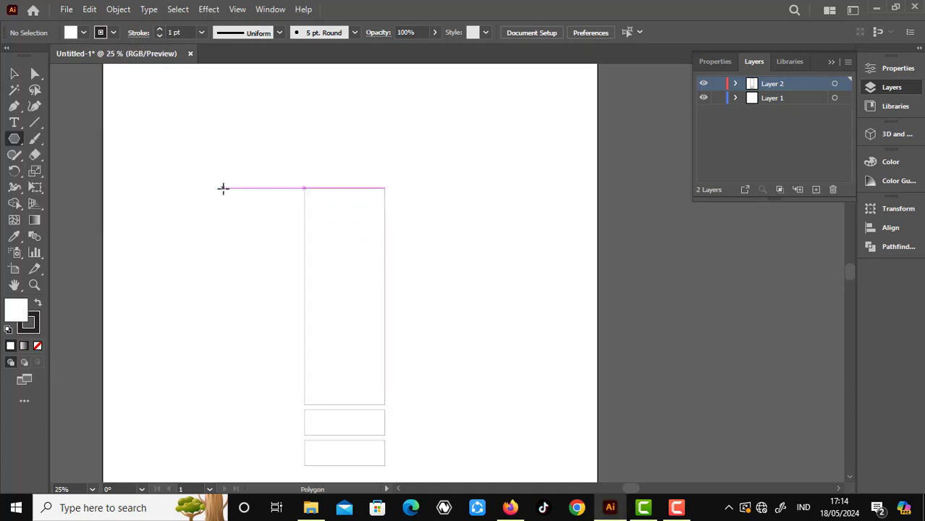
{"action": "left_click", "coordinate": [223, 188]}
{"action": "type", "text": "3"}
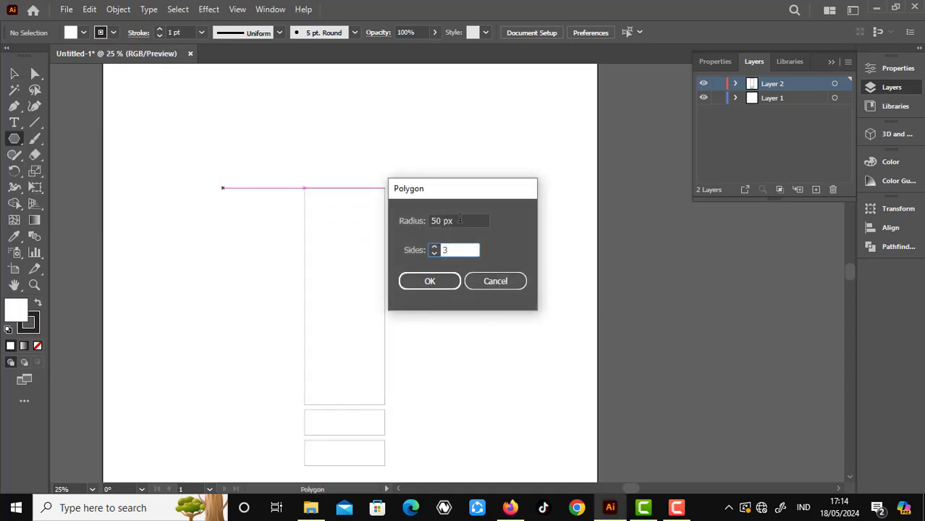
{"action": "left_click", "coordinate": [459, 219]}
{"action": "type", "text": "100"}
{"action": "left_click", "coordinate": [451, 283]}
- Enlarge the triangle and place it on top of the tall rectangle
{"action": "left_click", "coordinate": [14, 73]}
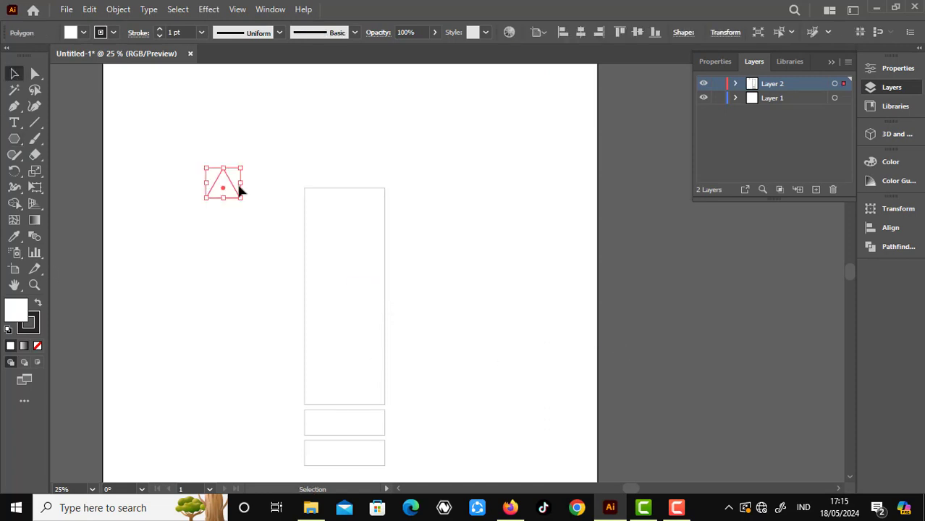
{"action": "left_click_drag", "start_coordinate": [243, 196], "coordinate": [257, 217]}
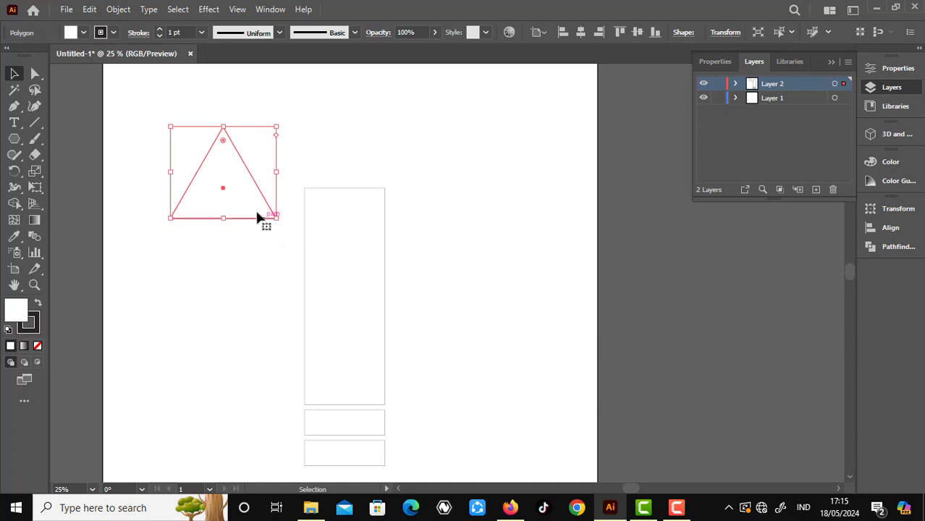
{"action": "left_click_drag", "start_coordinate": [220, 190], "coordinate": [343, 160]}
{"action": "left_click", "coordinate": [405, 210]}
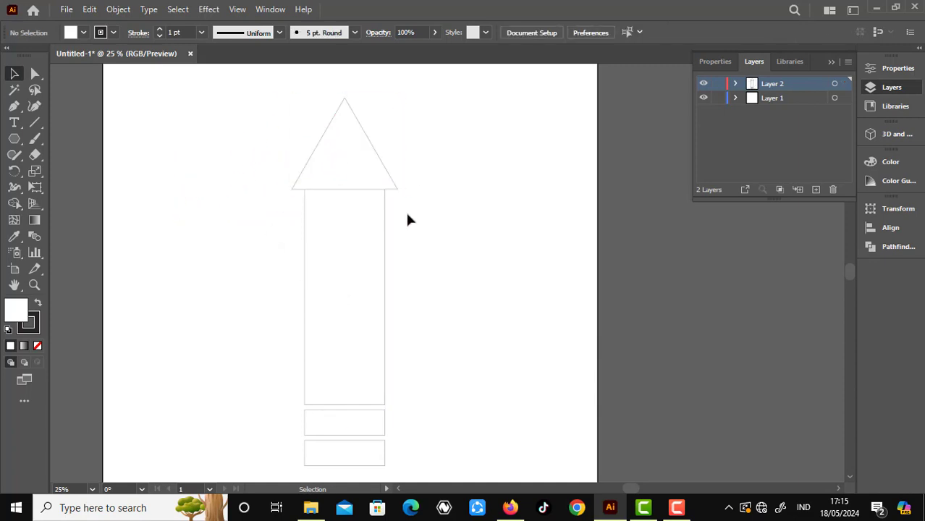
{"action": "left_click", "coordinate": [380, 221]}
{"action": "left_click", "coordinate": [712, 61]}
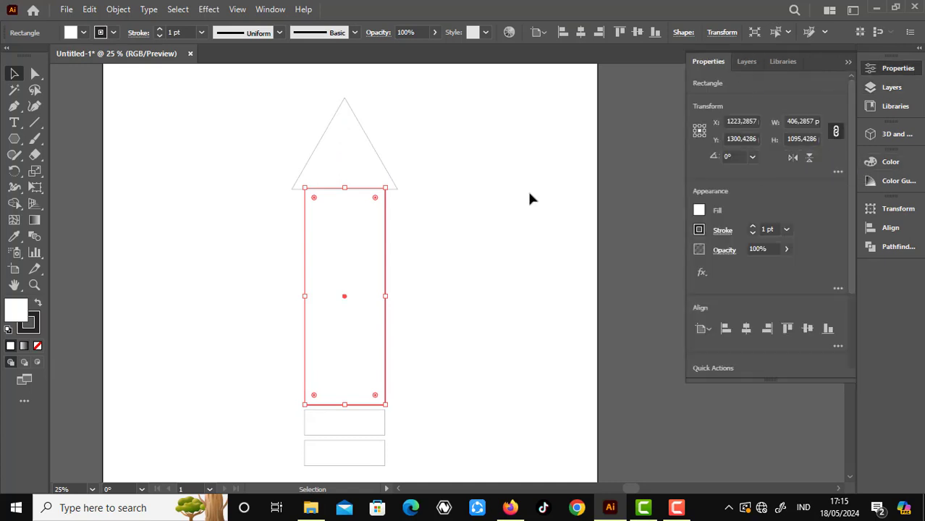
- Replace the triangle with a new three-sided polygon of 410 px radius
{"action": "left_click", "coordinate": [342, 137]}
{"action": "key", "text": "Delete"}
{"action": "left_click", "coordinate": [13, 138]}
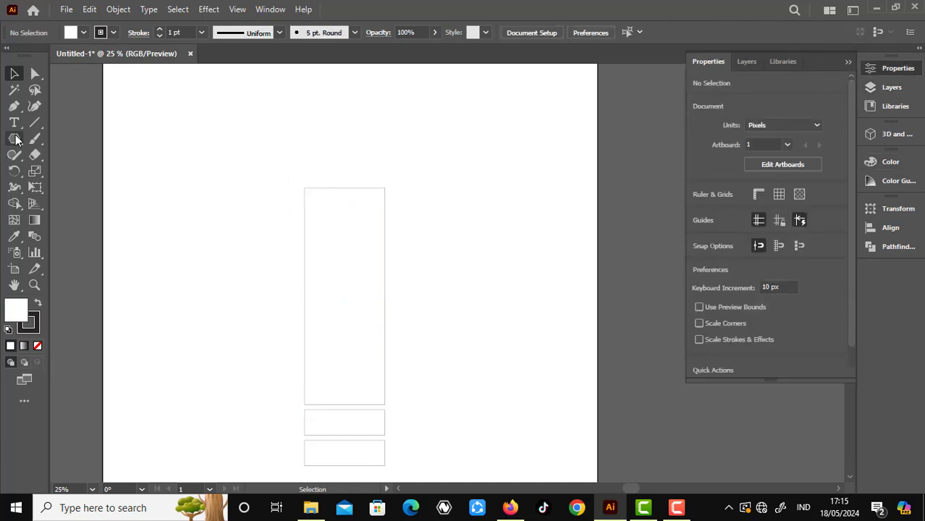
{"action": "left_click", "coordinate": [196, 200]}
{"action": "type", "text": "3"}
{"action": "left_click", "coordinate": [470, 221]}
{"action": "double_click", "coordinate": [470, 221]}
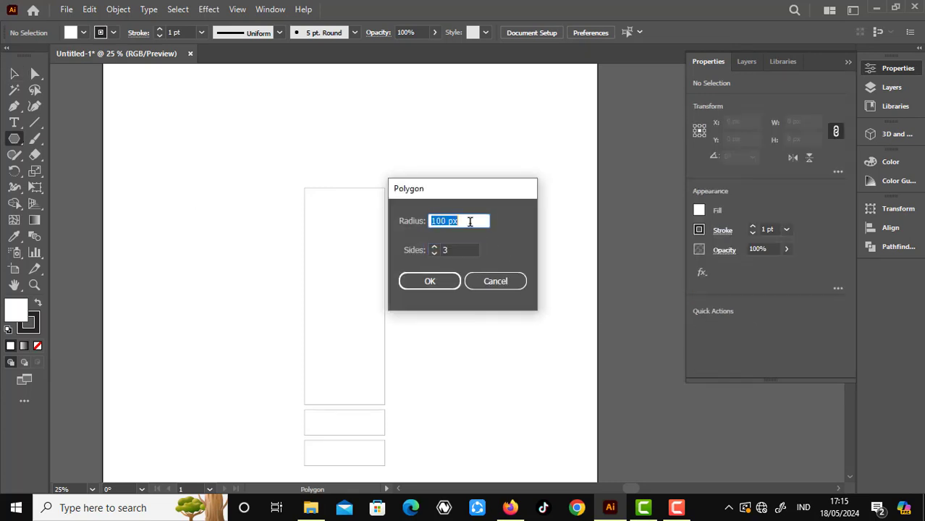
{"action": "type", "text": "410"}
{"action": "left_click", "coordinate": [430, 281]}
- Position the triangle on the shaft and unite both shapes with Pathfinder
{"action": "key", "text": "v"}
{"action": "mouse_move", "coordinate": [262, 185]}
{"action": "left_mouse_down"}
{"action": "mouse_move", "coordinate": [346, 166]}
{"action": "mouse_move", "coordinate": [345, 152]}
{"action": "left_mouse_up"}
{"action": "left_click", "coordinate": [484, 265]}
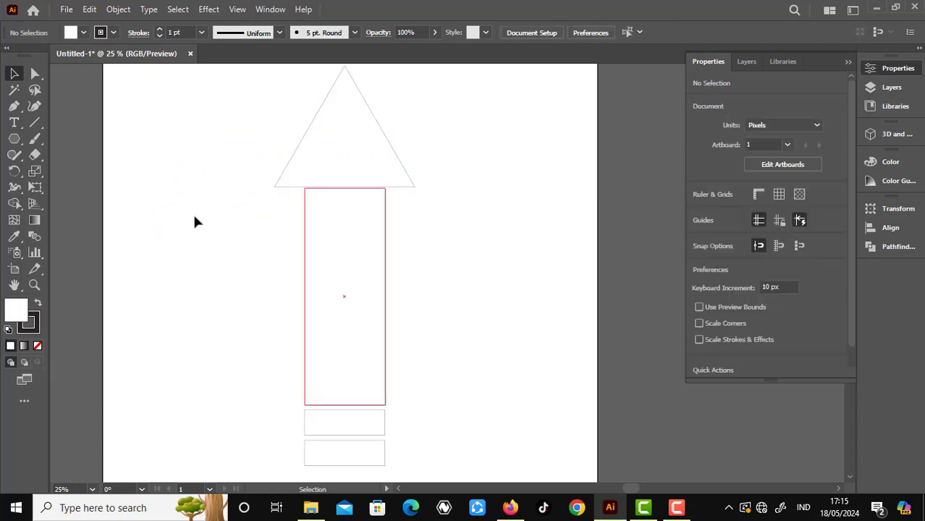
{"action": "left_click_drag", "start_coordinate": [209, 133], "coordinate": [542, 337]}
{"action": "scroll", "coordinate": [749, 349], "scroll_direction": "down", "scroll_amount": 2}
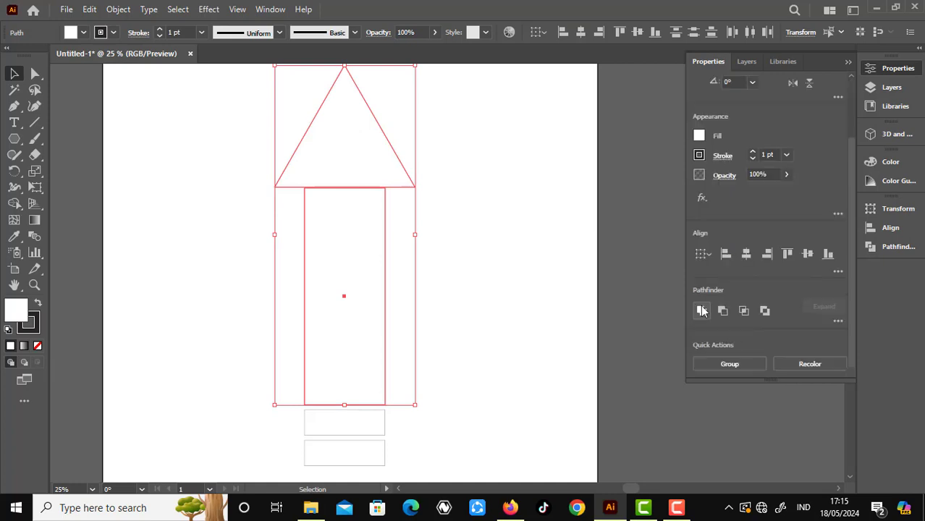
{"action": "left_click", "coordinate": [702, 311]}
- Ungroup the triangle and rectangle and select both shapes together
{"action": "left_click", "coordinate": [467, 216]}
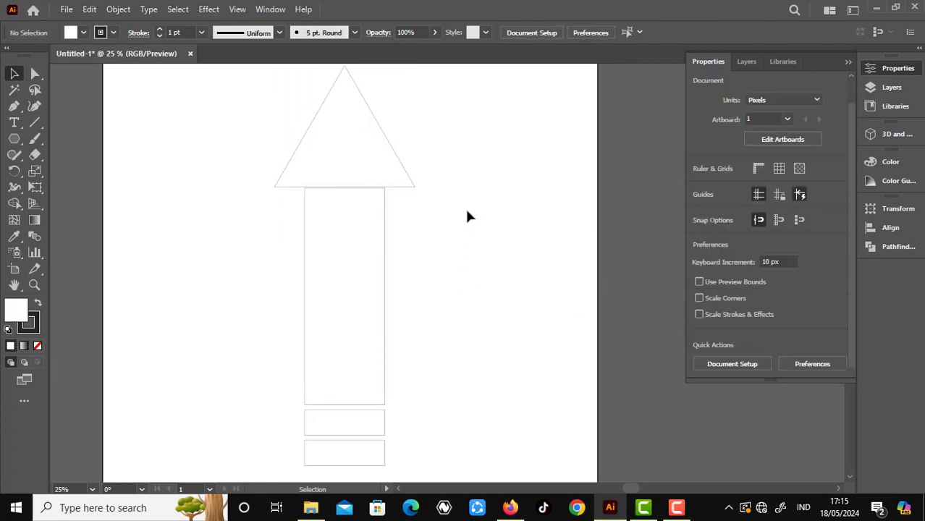
{"action": "left_click_drag", "start_coordinate": [465, 272], "coordinate": [123, 267]}
{"action": "left_click", "coordinate": [14, 187]}
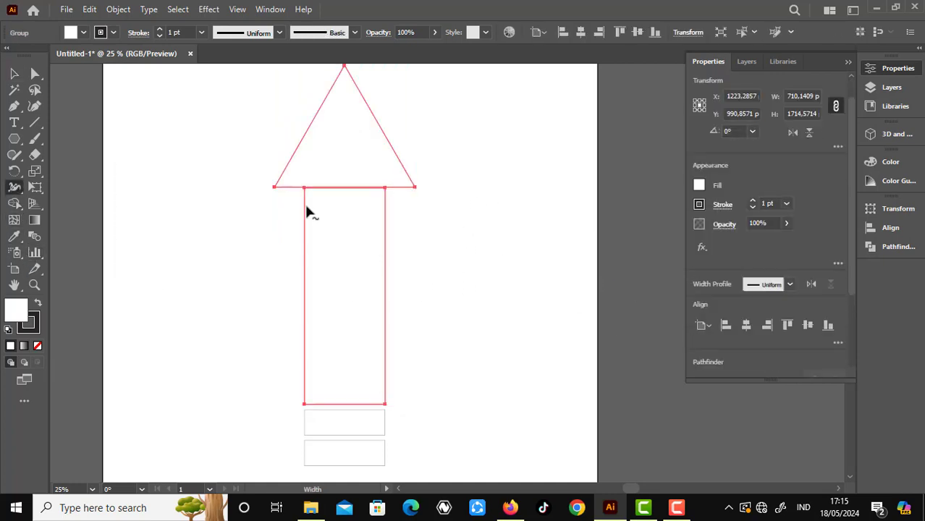
{"action": "left_click", "coordinate": [14, 73]}
{"action": "left_click", "coordinate": [226, 148]}
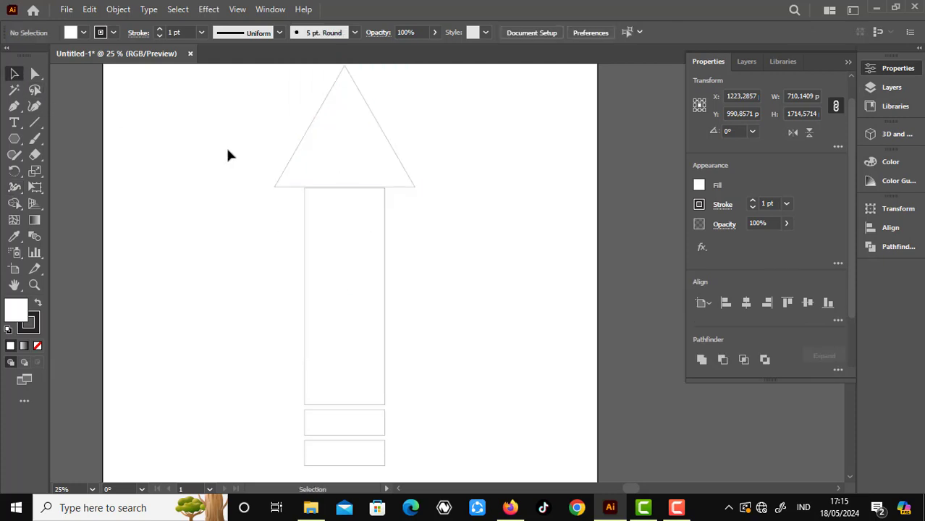
{"action": "mouse_move", "coordinate": [231, 117]}
{"action": "left_mouse_down"}
{"action": "mouse_move", "coordinate": [484, 242]}
{"action": "mouse_move", "coordinate": [150, 160]}
{"action": "left_mouse_up"}
{"action": "left_click", "coordinate": [469, 235]}
{"action": "left_click", "coordinate": [479, 227]}
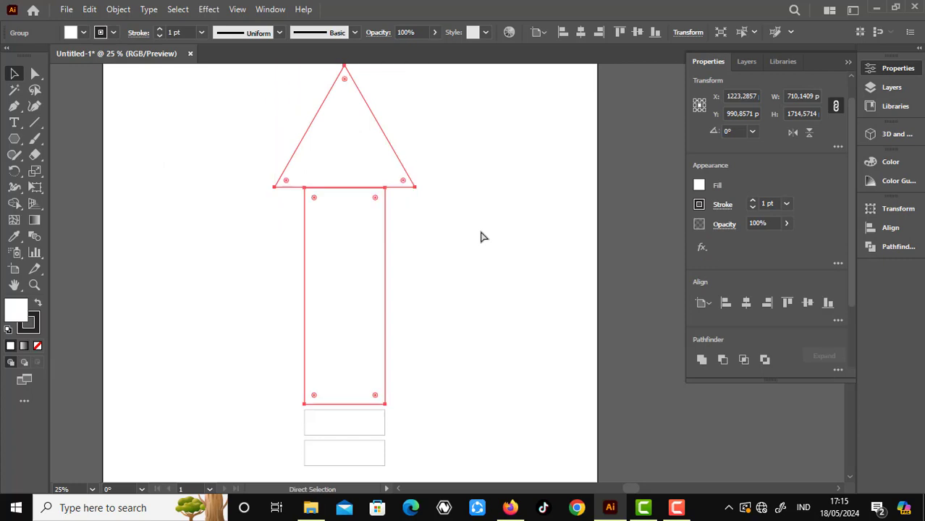
{"action": "left_click", "coordinate": [374, 231]}
{"action": "key", "text": "ctrl+shift+g"}
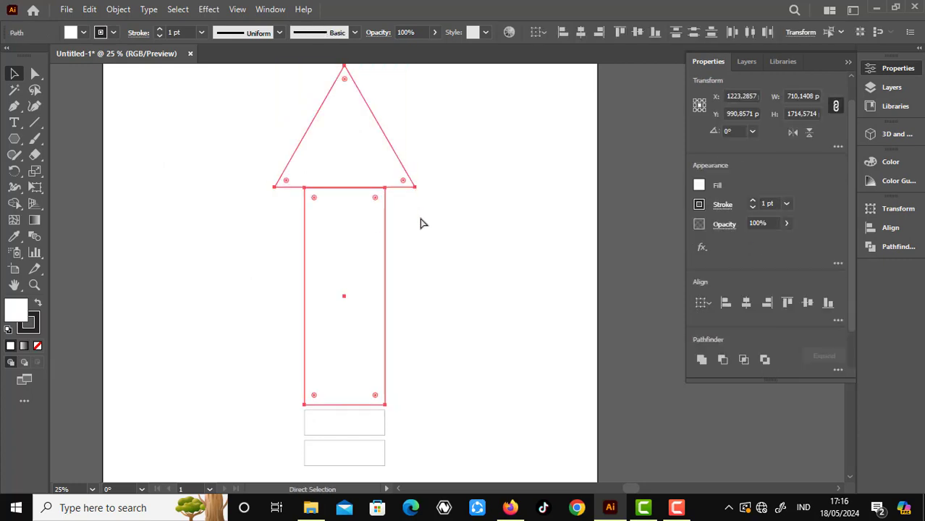
{"action": "left_click", "coordinate": [421, 221]}
{"action": "left_click", "coordinate": [351, 233]}
{"action": "left_click_drag", "start_coordinate": [518, 252], "coordinate": [160, 84]}
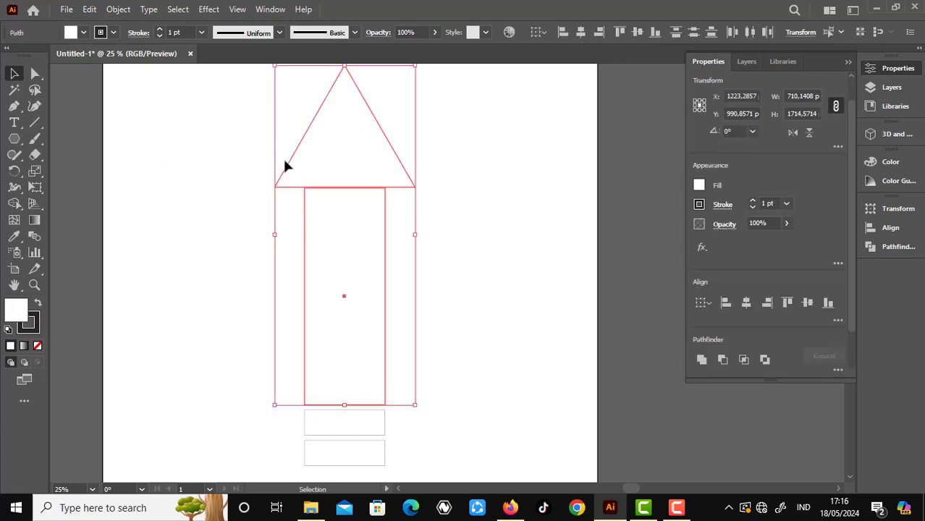
- Merge the rectangle and triangle into one arrow with the Shape Builder tool
{"action": "left_click", "coordinate": [14, 204]}
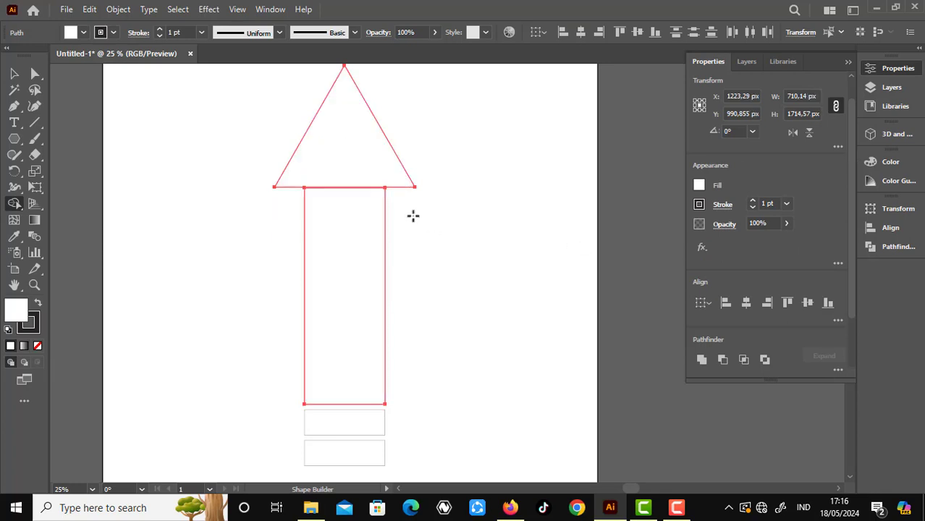
{"action": "left_click_drag", "start_coordinate": [340, 217], "coordinate": [340, 145]}
{"action": "left_click", "coordinate": [14, 73]}
{"action": "left_click", "coordinate": [477, 209]}
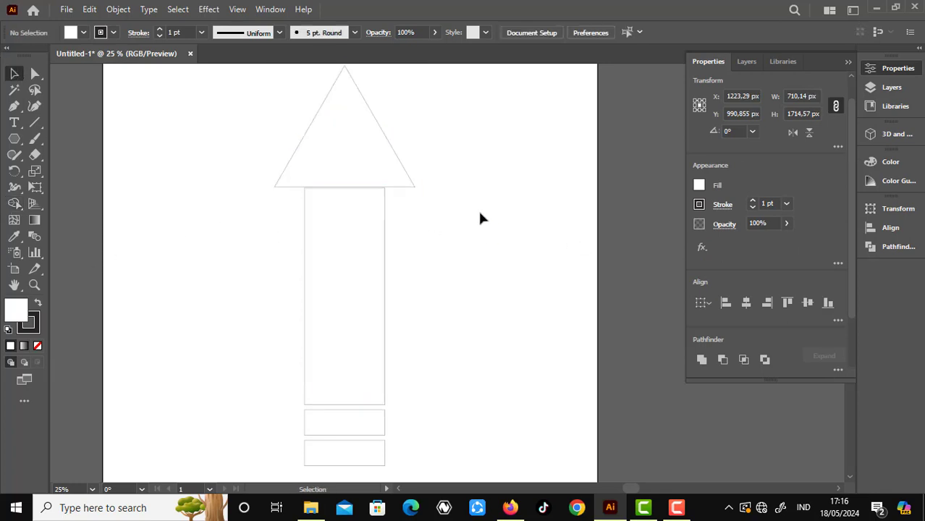
{"action": "left_click", "coordinate": [374, 165]}
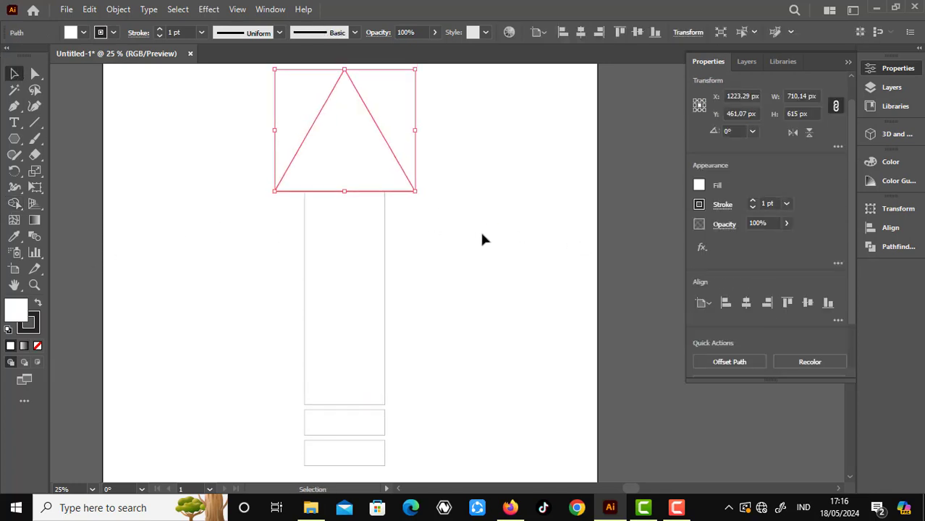
{"action": "left_click_drag", "start_coordinate": [510, 285], "coordinate": [67, 116]}
{"action": "left_click", "coordinate": [14, 203]}
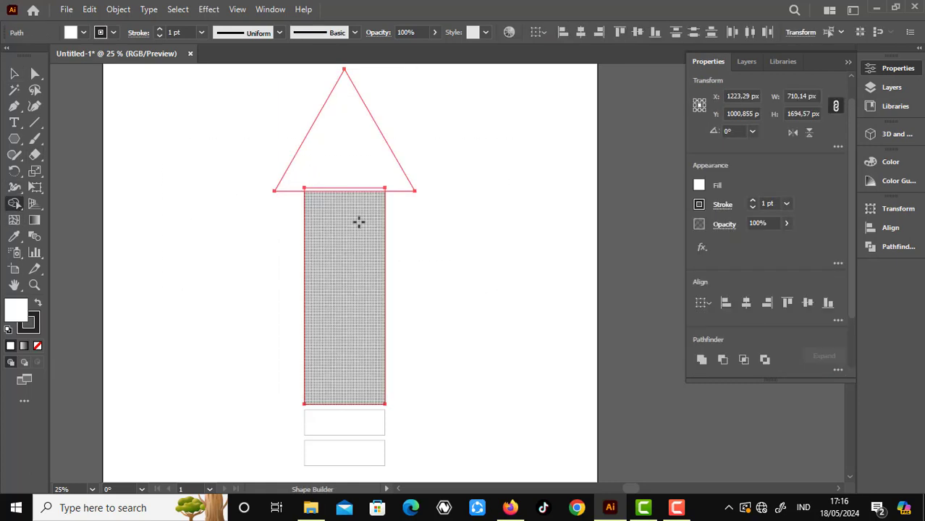
{"action": "left_click_drag", "start_coordinate": [359, 221], "coordinate": [344, 144]}
{"action": "left_click", "coordinate": [14, 73]}
{"action": "left_click", "coordinate": [487, 178]}
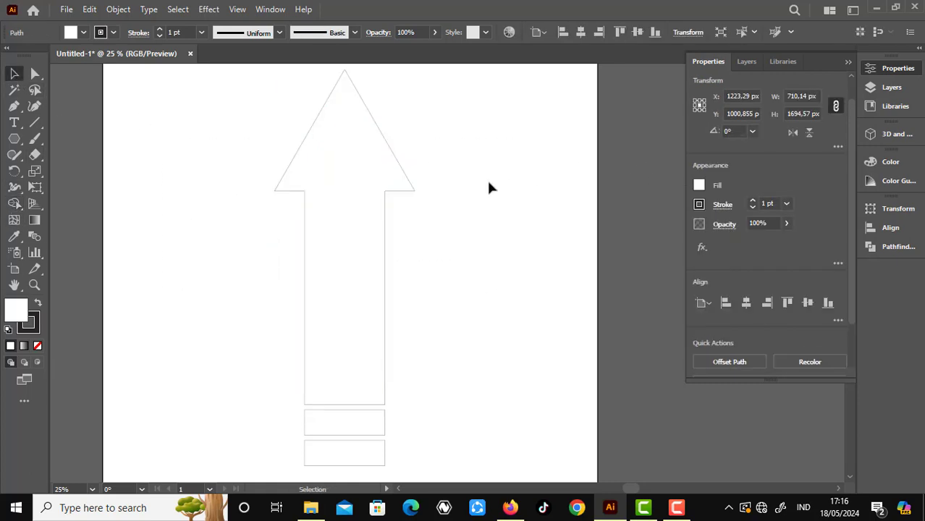
- Group the arrow with both bars and nudge the group down twice with Shift+Down
{"action": "scroll", "coordinate": [403, 290], "scroll_direction": "down", "scroll_amount": 3}
{"action": "scroll", "coordinate": [406, 299], "scroll_direction": "up", "scroll_amount": 1}
{"action": "left_click_drag", "start_coordinate": [294, 165], "coordinate": [492, 400]}
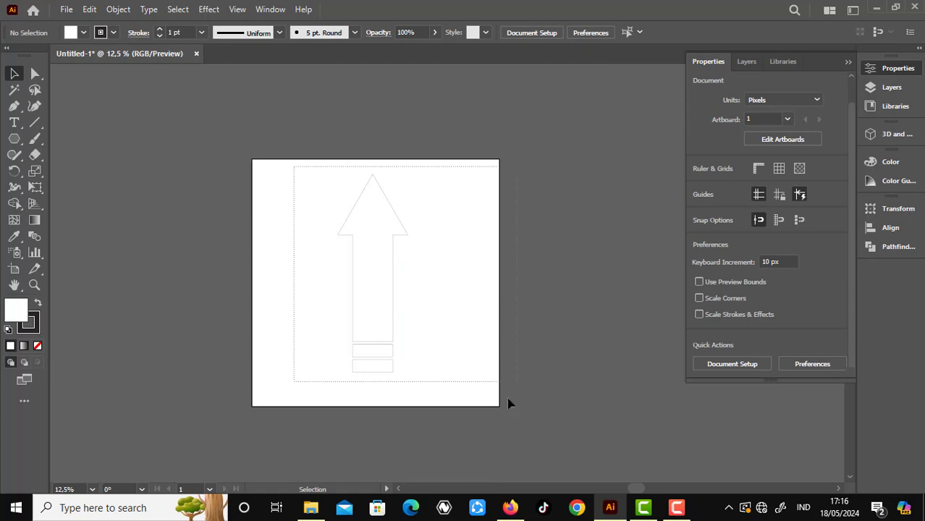
{"action": "right_click", "coordinate": [378, 280]}
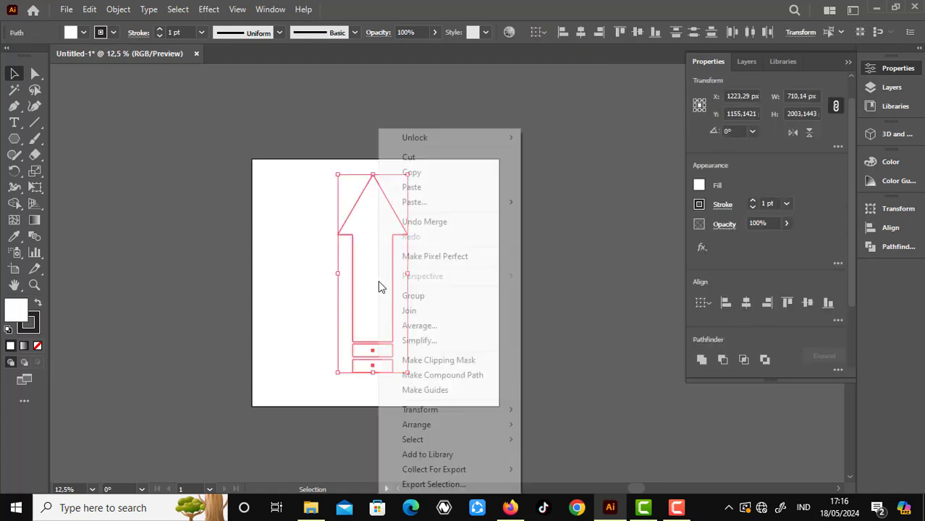
{"action": "left_click", "coordinate": [447, 297]}
{"action": "key", "text": "shift+Down"}
{"action": "key", "text": "shift+Down"}
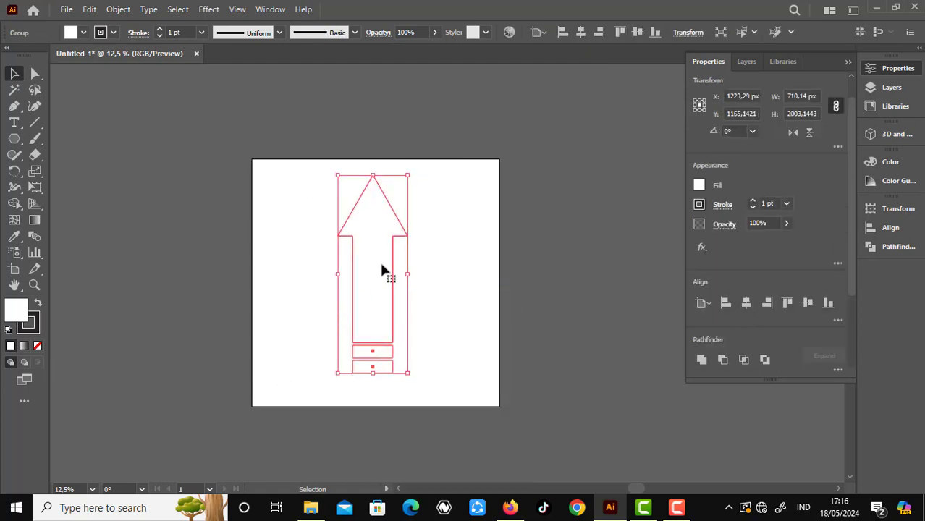
{"action": "key", "text": "shift+Down"}
{"action": "key", "text": "shift+Down"}
{"action": "key", "text": "shift+Down"}
{"action": "key", "text": "shift+Down"}
{"action": "key", "text": "shift+Down"}
{"action": "key", "text": "shift+Down"}
{"action": "key", "text": "shift+Down"}
{"action": "key", "text": "shift+Down"}
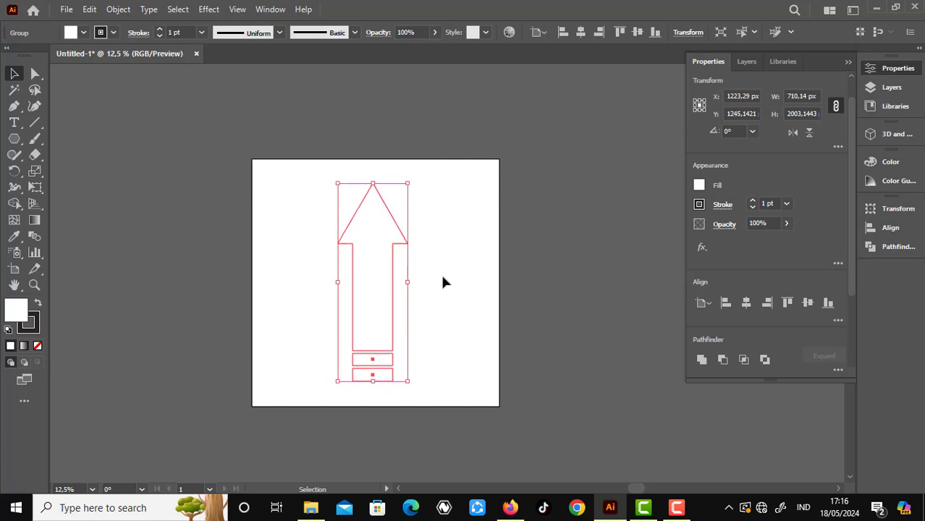
{"action": "left_click", "coordinate": [443, 279]}
{"action": "left_click_drag", "start_coordinate": [480, 389], "coordinate": [267, 152]}
- Fill the arrow group with a medium blue swatch and set its stroke to None
{"action": "left_click", "coordinate": [700, 186]}
{"action": "left_click", "coordinate": [627, 233]}
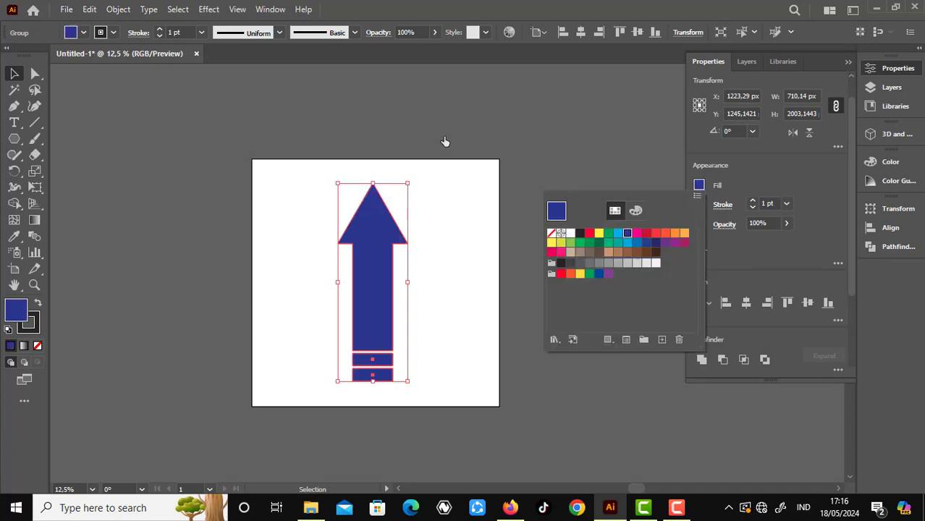
{"action": "left_click", "coordinate": [637, 244]}
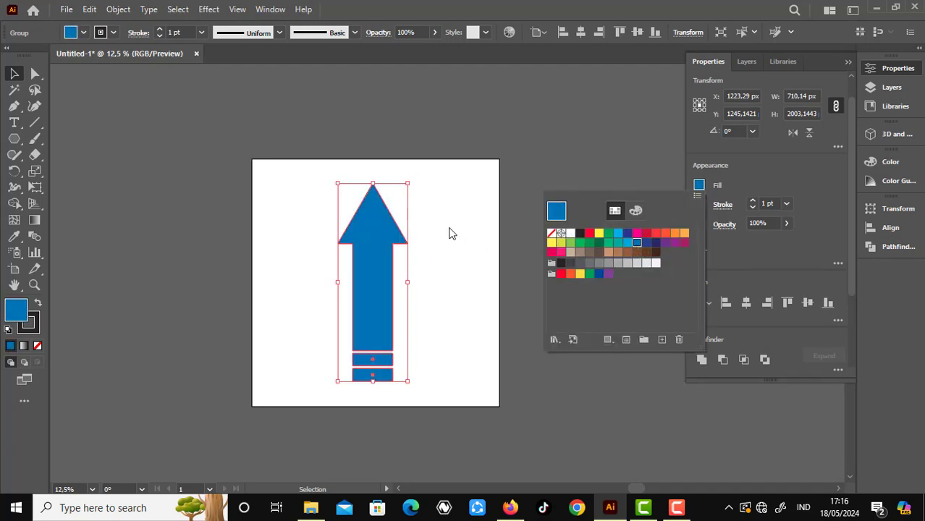
{"action": "left_click", "coordinate": [699, 206]}
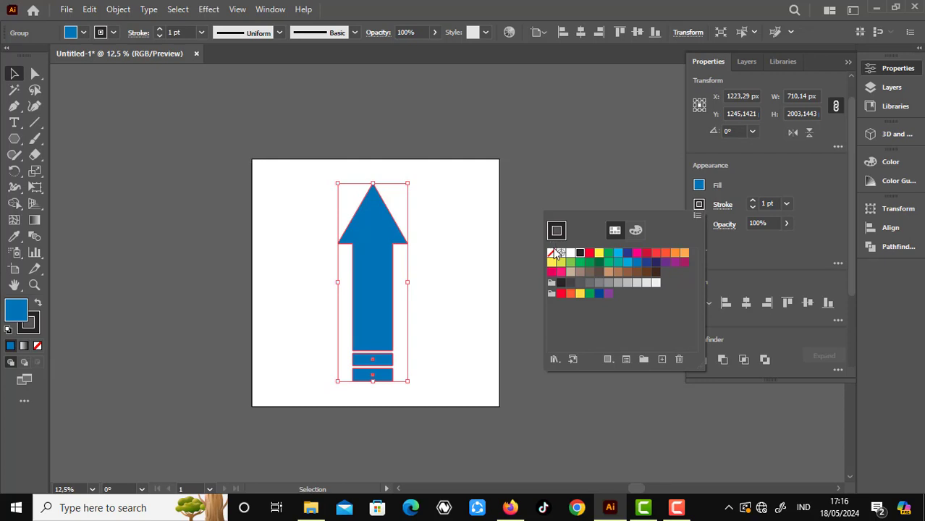
{"action": "left_click", "coordinate": [553, 252]}
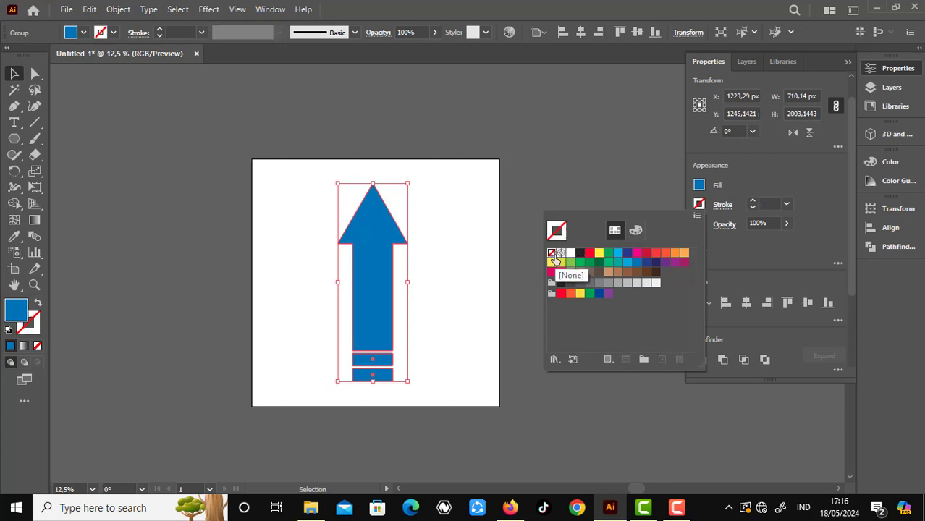
{"action": "left_click", "coordinate": [896, 135]}
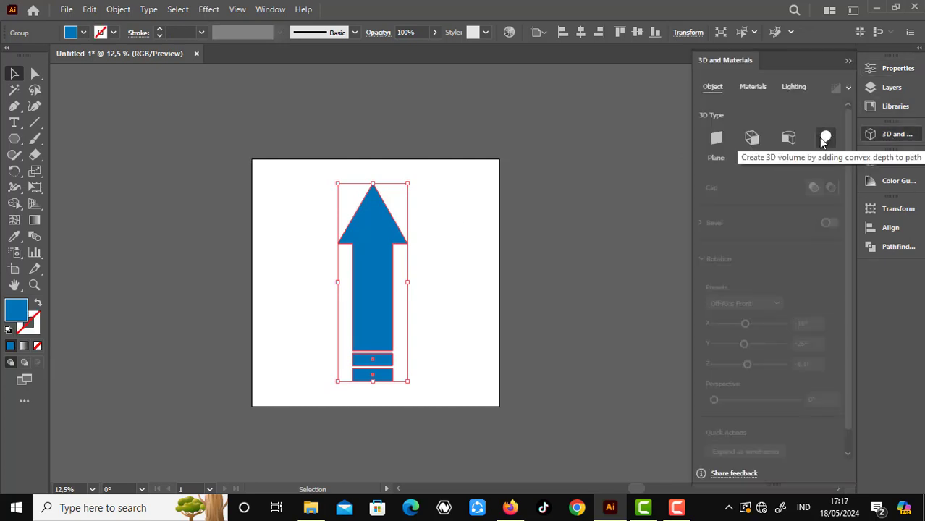
- Preview the Inflate 3D effect on the arrow twice, undoing it to keep it flat
{"action": "left_click", "coordinate": [828, 138]}
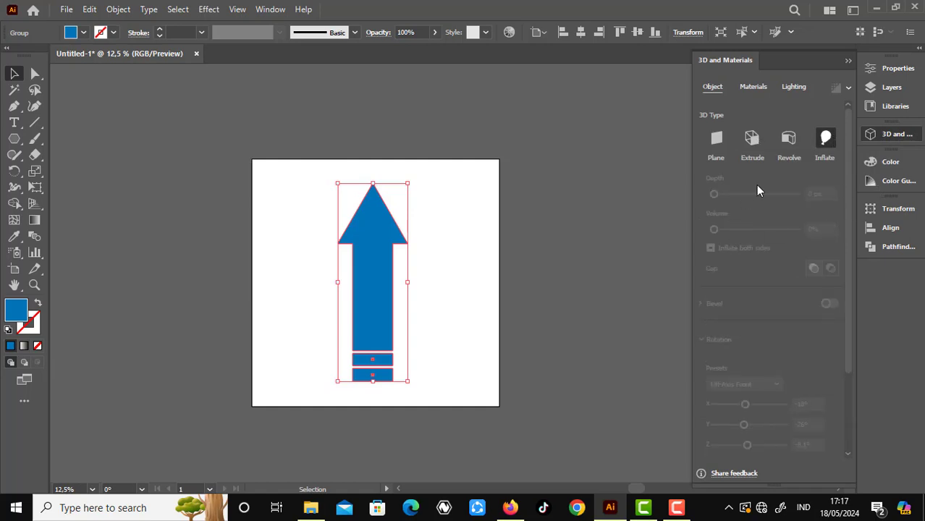
{"action": "scroll", "coordinate": [413, 293], "scroll_direction": "up", "scroll_amount": 2}
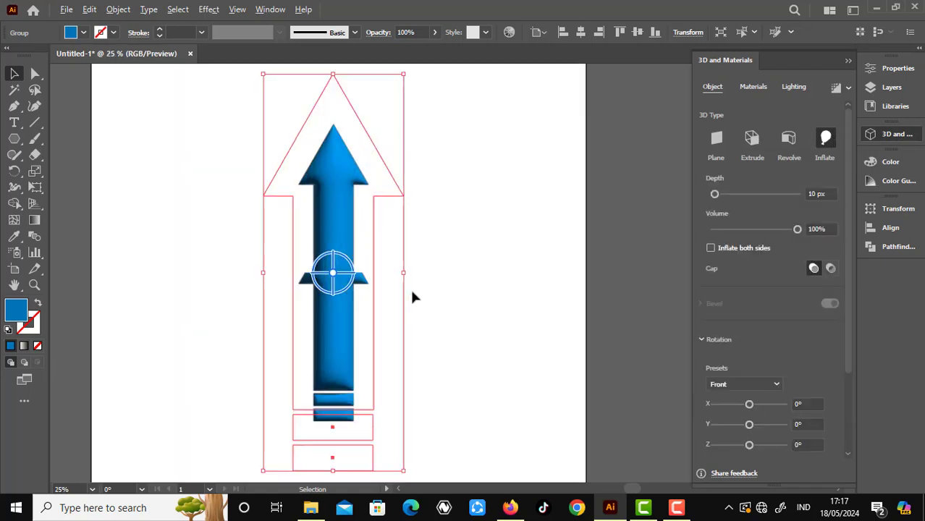
{"action": "scroll", "coordinate": [394, 293], "scroll_direction": "up", "scroll_amount": 1}
{"action": "key", "text": "ctrl+z"}
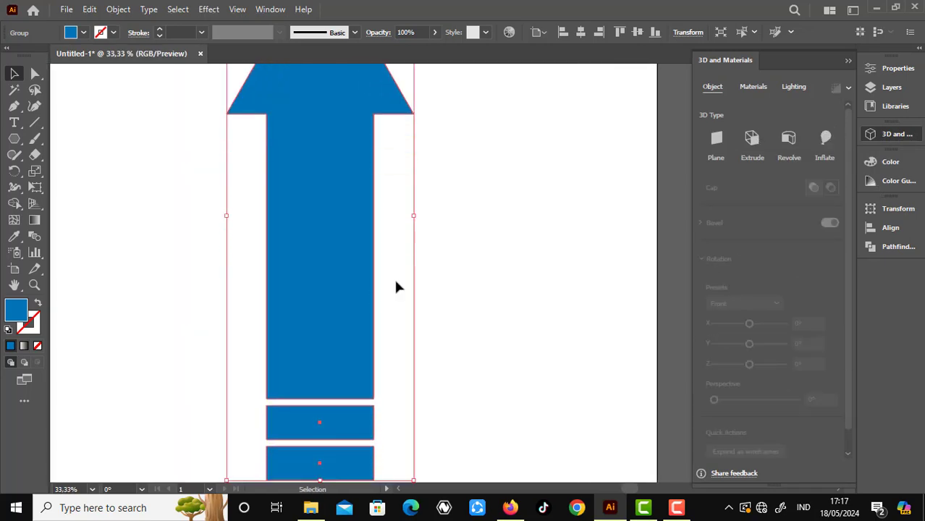
{"action": "scroll", "coordinate": [393, 277], "scroll_direction": "down", "scroll_amount": 1}
{"action": "left_click", "coordinate": [825, 137]}
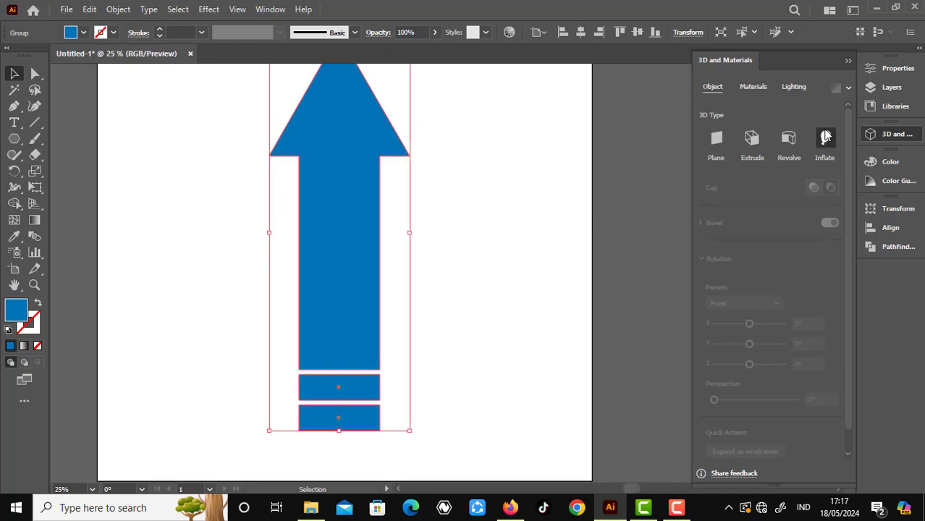
{"action": "left_click", "coordinate": [470, 255]}
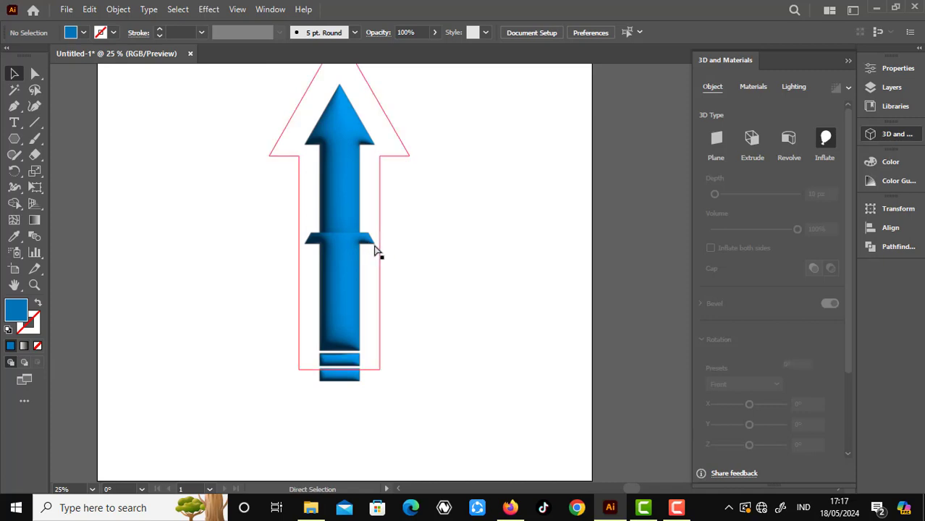
{"action": "key", "text": "ctrl+z"}
- Try ungrouping and repositioning the arrow and bars, then undo the changes
{"action": "left_click_drag", "start_coordinate": [378, 248], "coordinate": [388, 256]}
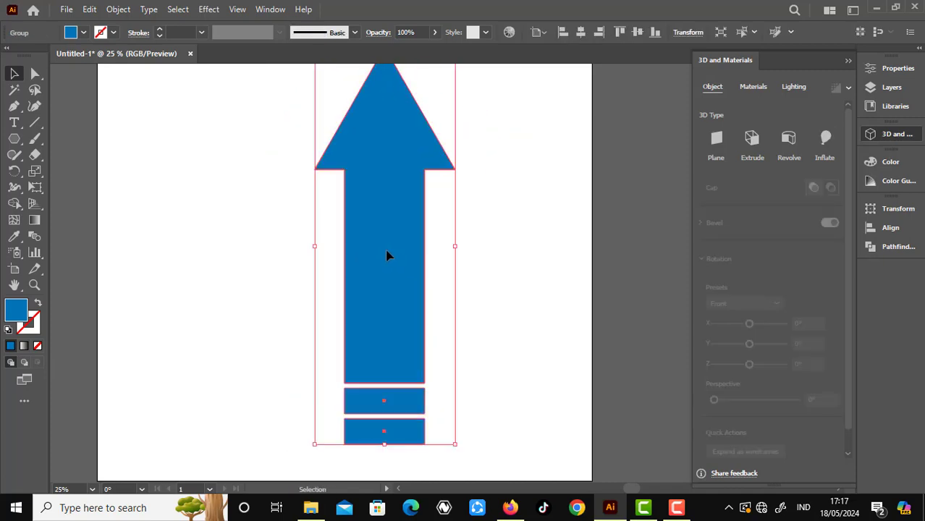
{"action": "right_click", "coordinate": [388, 256]}
{"action": "left_click", "coordinate": [446, 370]}
{"action": "left_click_drag", "start_coordinate": [401, 314], "coordinate": [196, 275]}
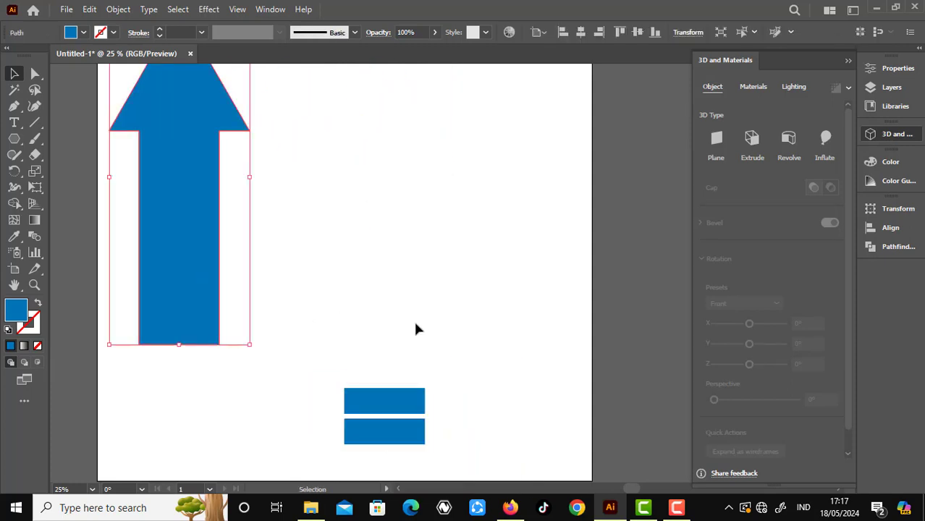
{"action": "left_click_drag", "start_coordinate": [441, 395], "coordinate": [550, 330]}
{"action": "left_click_drag", "start_coordinate": [380, 433], "coordinate": [295, 402]}
{"action": "mouse_move", "coordinate": [152, 244]}
{"action": "left_mouse_down"}
{"action": "mouse_move", "coordinate": [382, 215]}
{"action": "mouse_move", "coordinate": [328, 244]}
{"action": "left_mouse_up"}
{"action": "key", "text": "ctrl+z"}
{"action": "key", "text": "ctrl+z"}
{"action": "key", "text": "ctrl+z"}
{"action": "key", "text": "ctrl+z"}
{"action": "key", "text": "ctrl+z"}
{"action": "key", "text": "ctrl+z"}
{"action": "key", "text": "ctrl+z"}
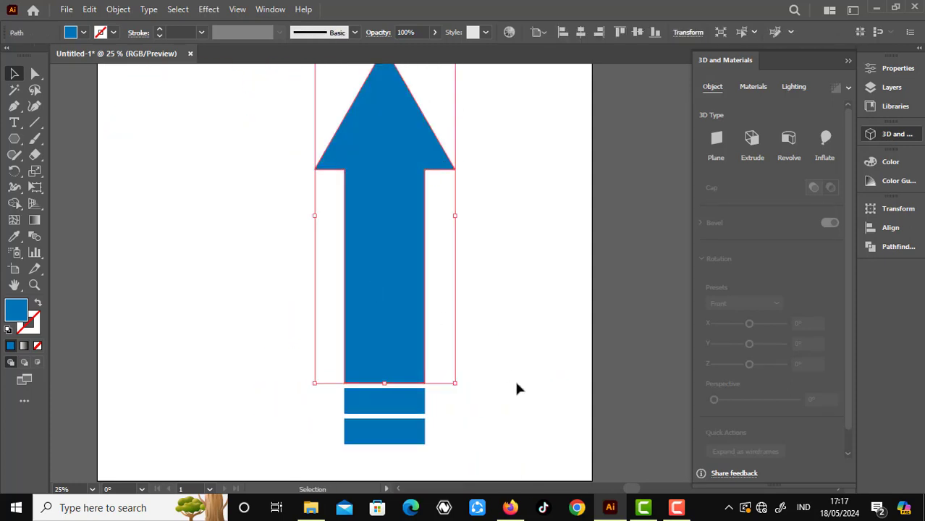
{"action": "left_click", "coordinate": [515, 387]}
- Centre the arrow and bars at X 1250 px and apply the Inflate 3D effect
{"action": "left_click_drag", "start_coordinate": [301, 127], "coordinate": [449, 442]}
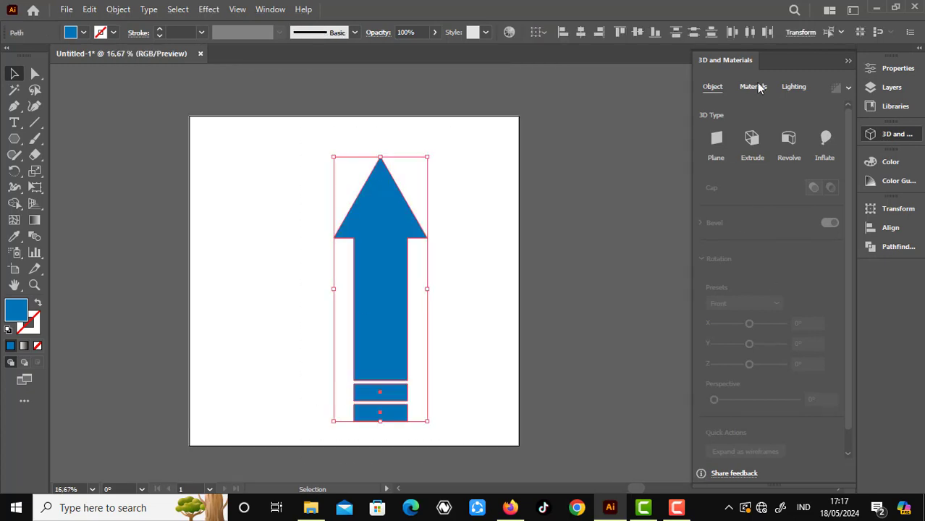
{"action": "left_click", "coordinate": [897, 68]}
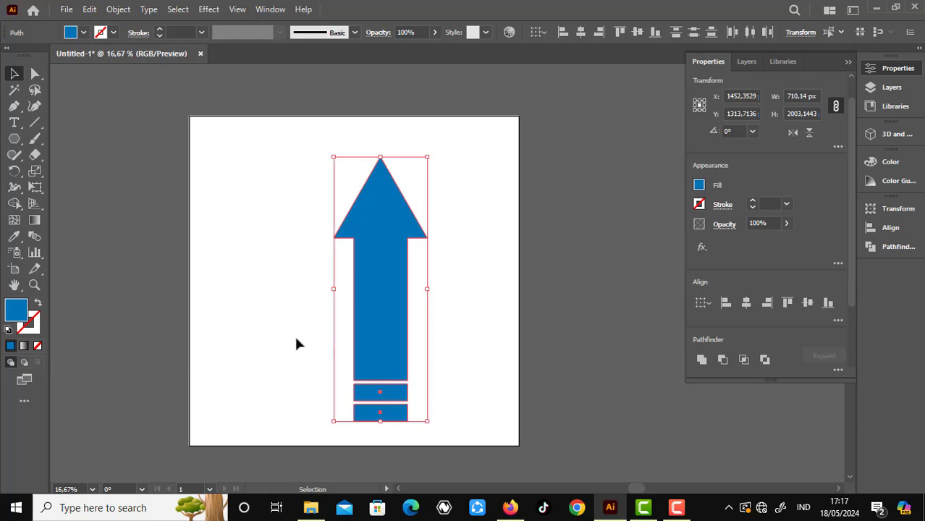
{"action": "left_click_drag", "start_coordinate": [391, 297], "coordinate": [356, 295]}
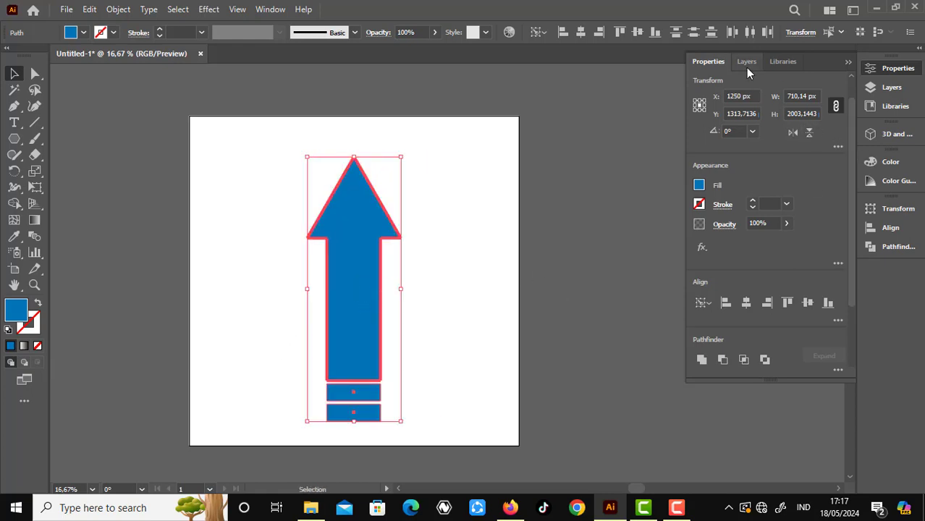
{"action": "left_click", "coordinate": [897, 134]}
{"action": "left_click", "coordinate": [824, 140]}
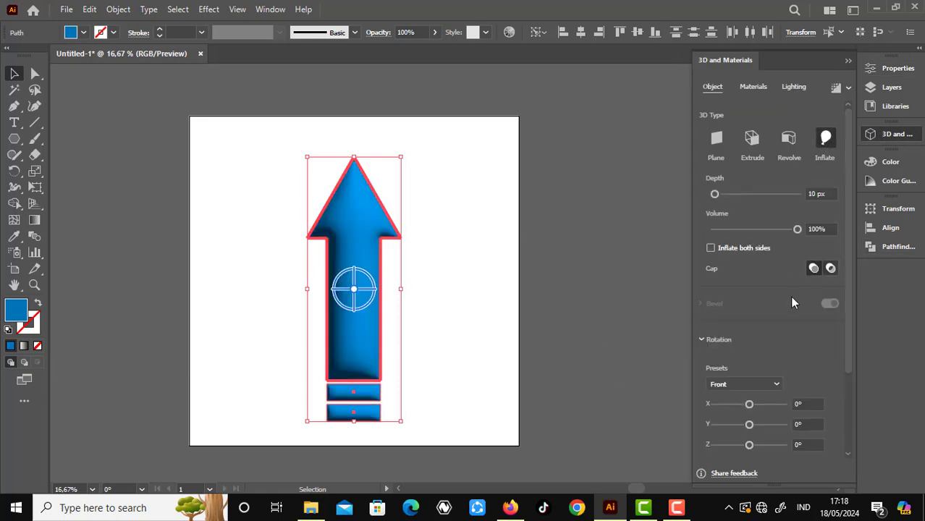
- Marquee-select the arrow and both bars together
{"action": "scroll", "coordinate": [714, 331], "scroll_direction": "down", "scroll_amount": 3}
{"action": "left_click", "coordinate": [416, 315]}
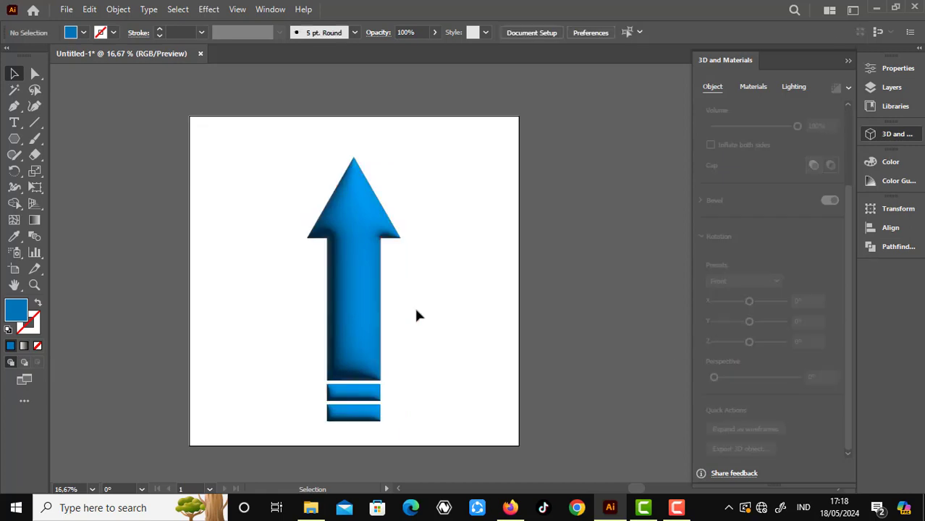
{"action": "left_click", "coordinate": [346, 388]}
{"action": "left_click", "coordinate": [346, 391]}
{"action": "left_click_drag", "start_coordinate": [270, 148], "coordinate": [458, 350]}
{"action": "scroll", "coordinate": [433, 389], "scroll_direction": "down", "scroll_amount": 1}
{"action": "scroll", "coordinate": [459, 350], "scroll_direction": "up", "scroll_amount": 1}
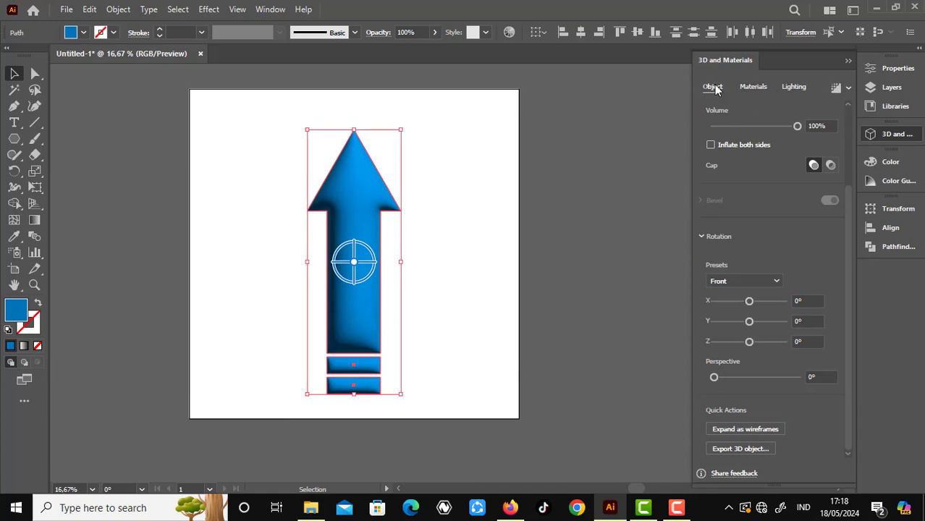
- Deepen the 3D inflate depth, set Rotation X to 1° and Perspective to 5°
{"action": "left_click", "coordinate": [752, 88]}
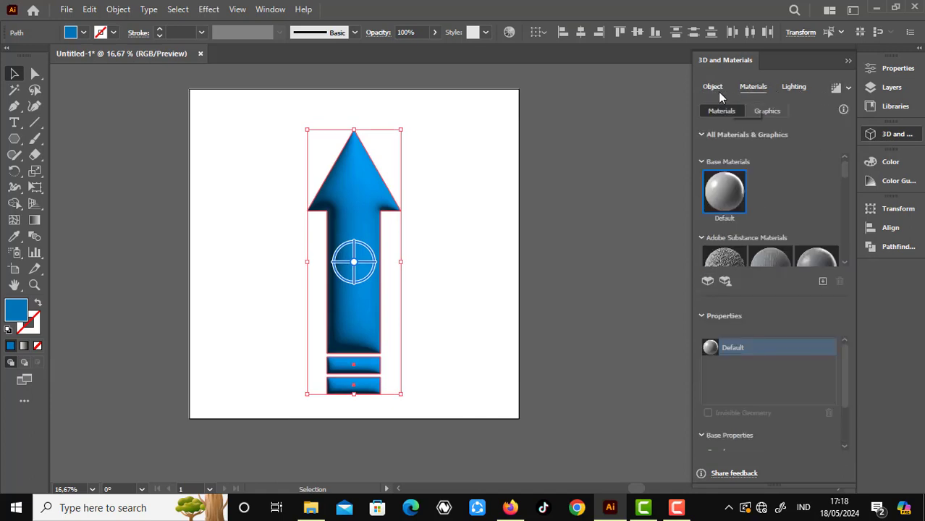
{"action": "left_click", "coordinate": [712, 88]}
{"action": "left_click_drag", "start_coordinate": [715, 194], "coordinate": [721, 194]}
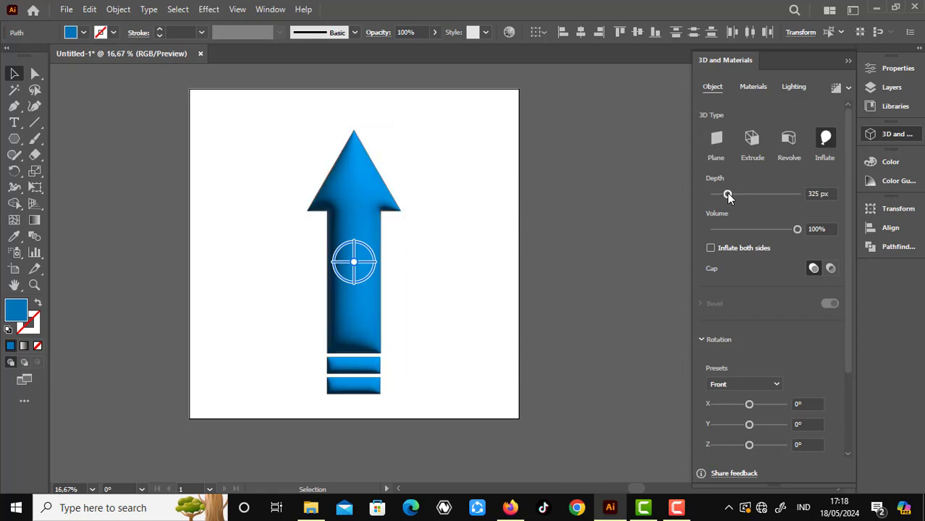
{"action": "scroll", "coordinate": [769, 265], "scroll_direction": "down", "scroll_amount": 3}
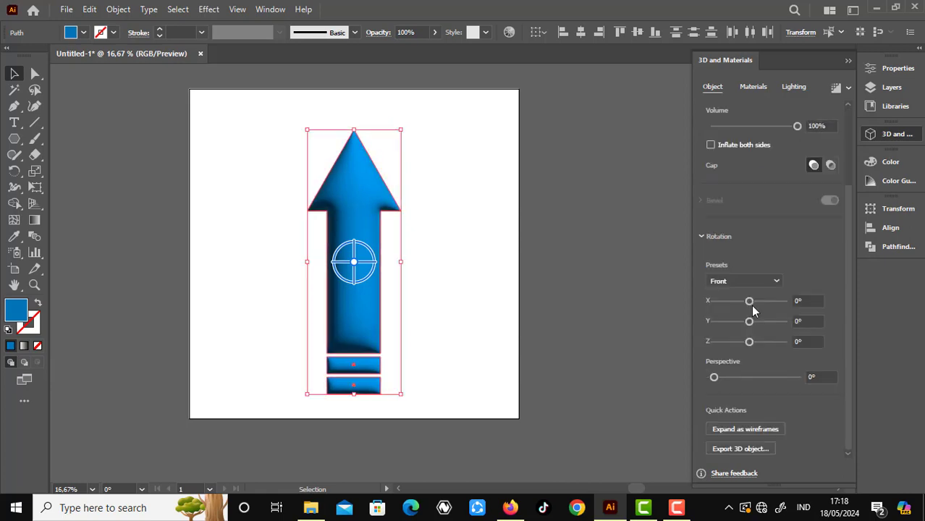
{"action": "left_click", "coordinate": [750, 301]}
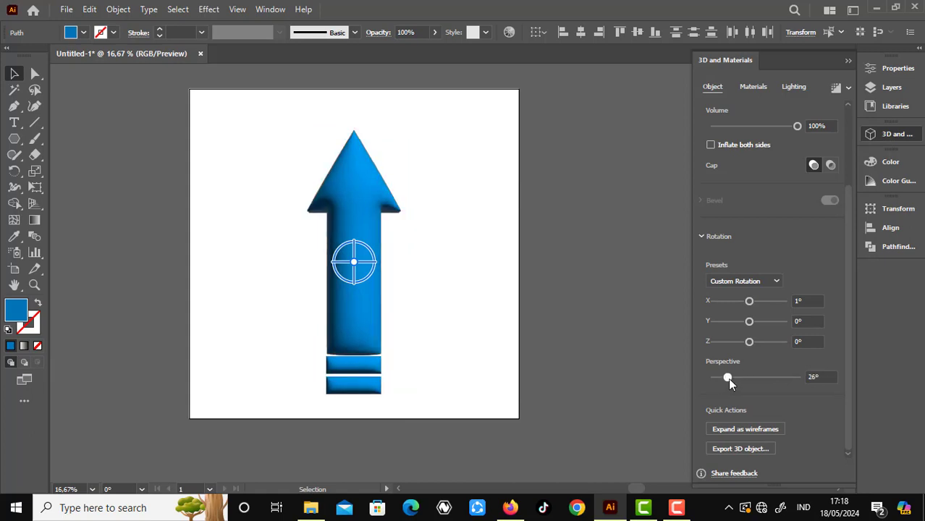
{"action": "left_click_drag", "start_coordinate": [715, 378], "coordinate": [717, 377]}
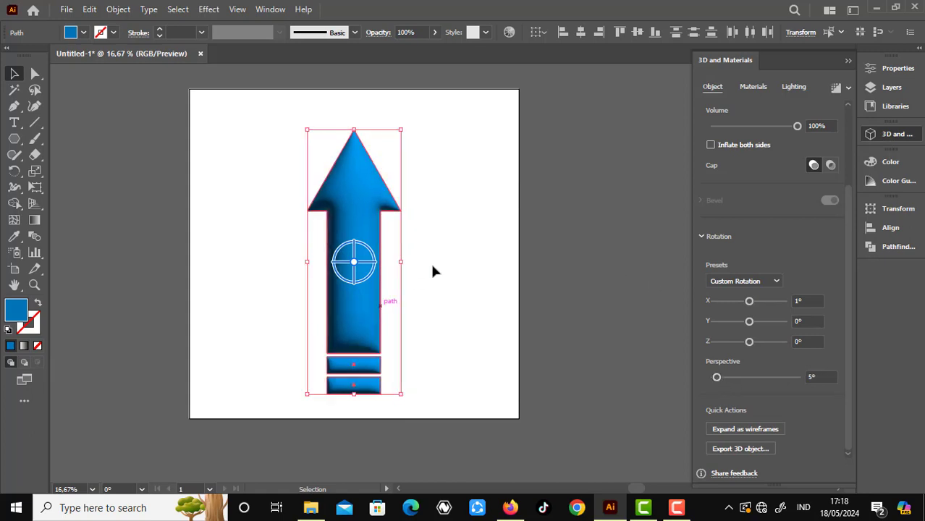
{"action": "scroll", "coordinate": [769, 179], "scroll_direction": "up", "scroll_amount": 3}
- Set the arrow material's Metallic to 0.4 under Base Properties, then deselect to preview
{"action": "left_click", "coordinate": [753, 87]}
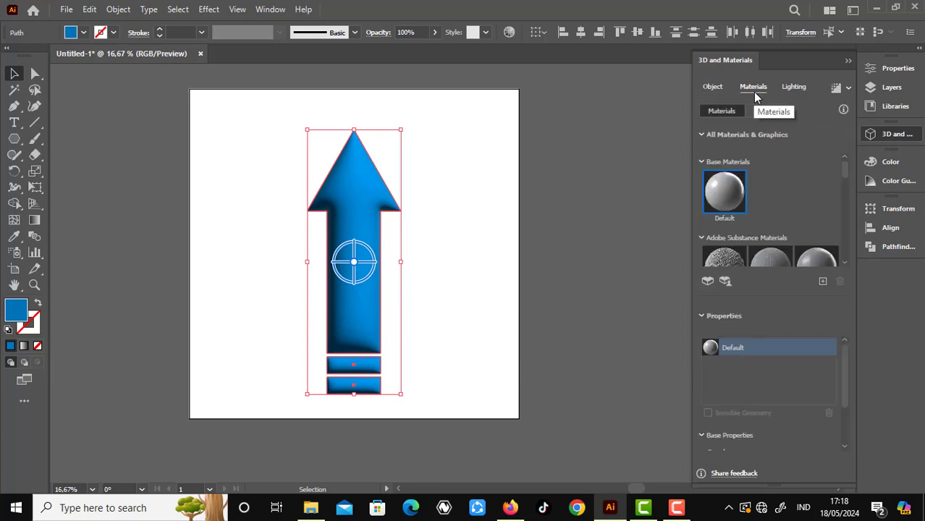
{"action": "scroll", "coordinate": [771, 265], "scroll_direction": "down", "scroll_amount": 2}
{"action": "left_click", "coordinate": [762, 437]}
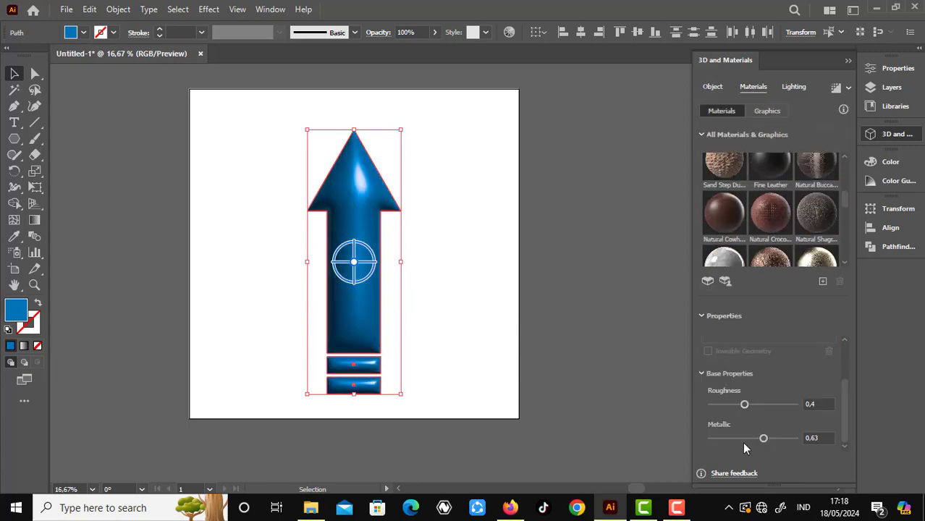
{"action": "left_click", "coordinate": [746, 439]}
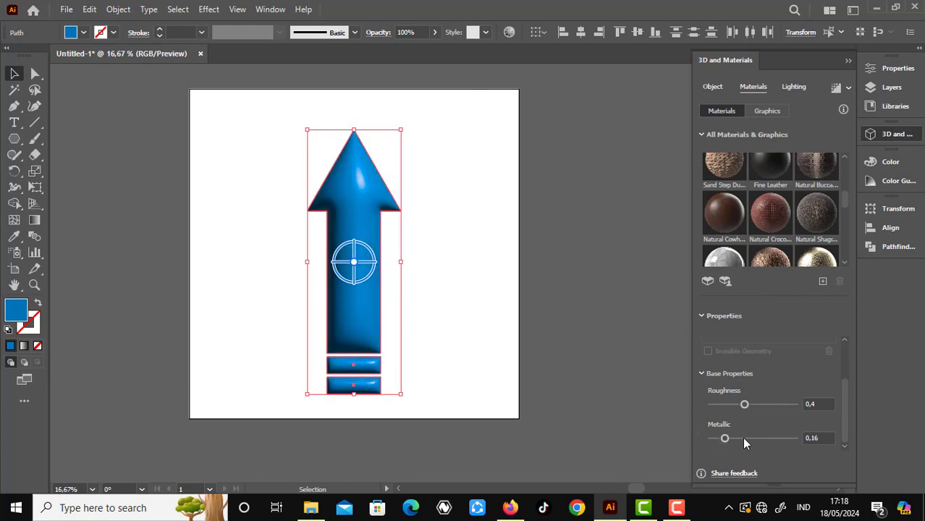
{"action": "left_click_drag", "start_coordinate": [724, 438], "coordinate": [744, 438]}
{"action": "left_click", "coordinate": [444, 296]}
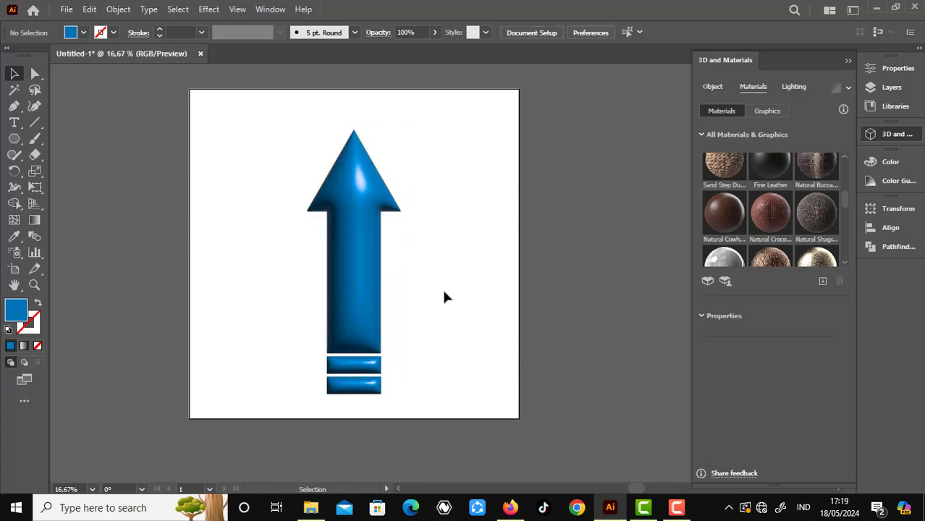
- Try rounding the arrow's tip corner with Direct Selection, then undo to keep it pointed
{"action": "left_click", "coordinate": [361, 283]}
{"action": "left_click", "coordinate": [35, 73]}
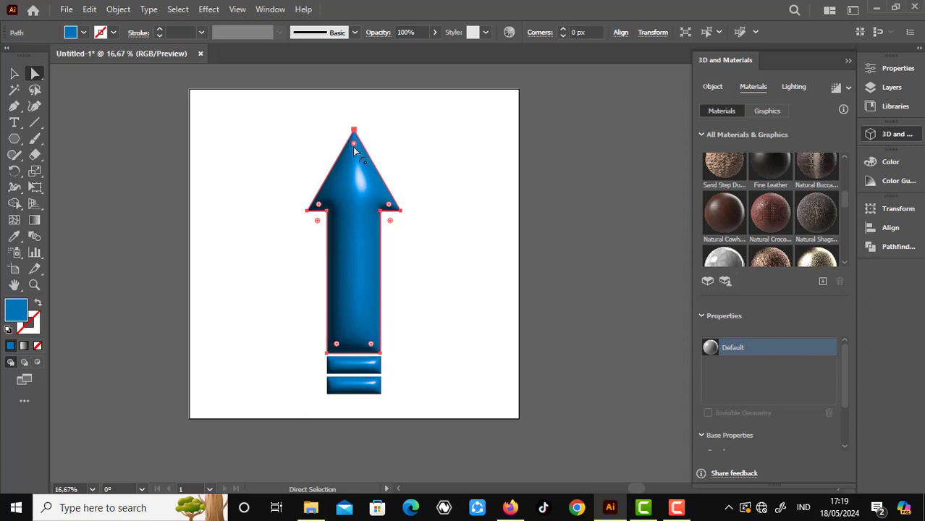
{"action": "left_click_drag", "start_coordinate": [354, 150], "coordinate": [433, 155]}
{"action": "left_click", "coordinate": [437, 155]}
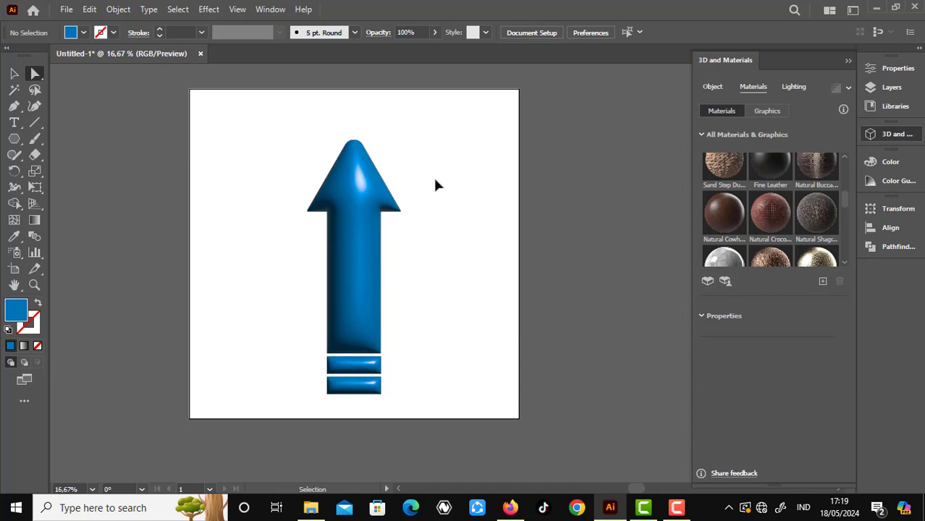
{"action": "key", "text": "ctrl+z"}
- Deselect, return to the Selection tool and show the Layers panel
{"action": "left_click", "coordinate": [406, 167]}
{"action": "left_click", "coordinate": [14, 73]}
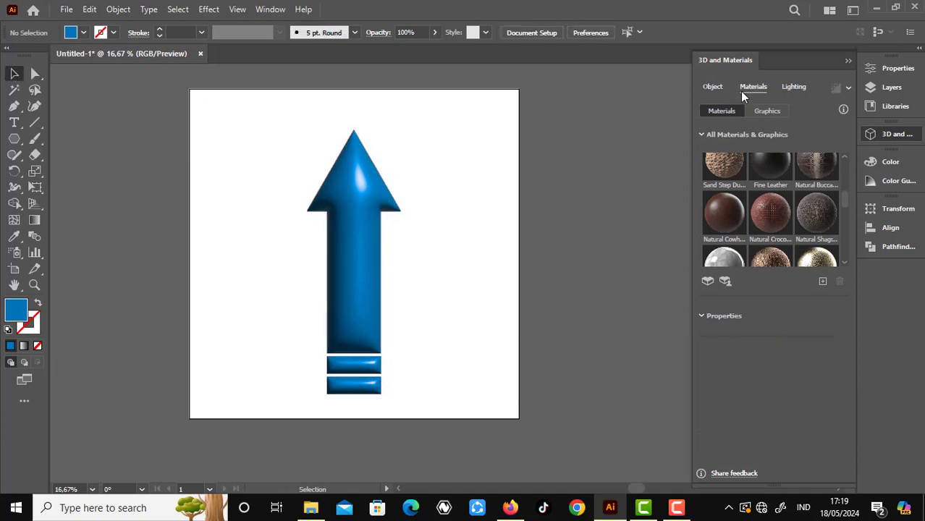
{"action": "left_click", "coordinate": [891, 87]}
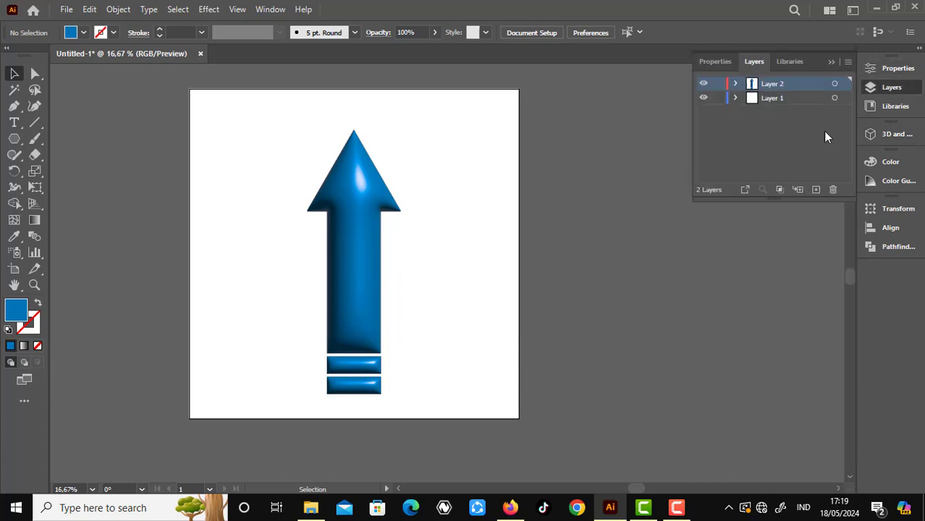
- Hide Layer 2, make Layer 1 active and unlock all artwork with Object > Unlock All
{"action": "left_click", "coordinate": [705, 84]}
{"action": "left_click", "coordinate": [780, 99]}
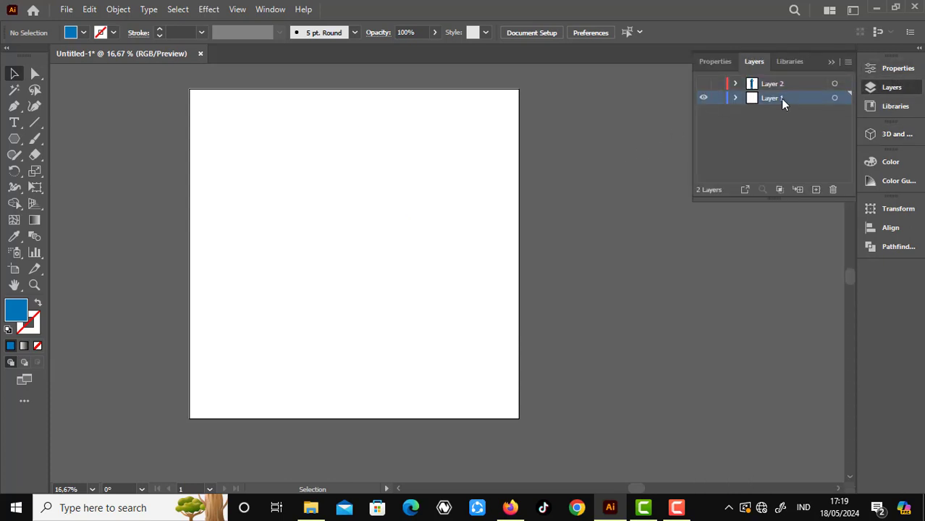
{"action": "left_click", "coordinate": [118, 8]}
{"action": "left_click", "coordinate": [163, 135]}
{"action": "left_click", "coordinate": [132, 139]}
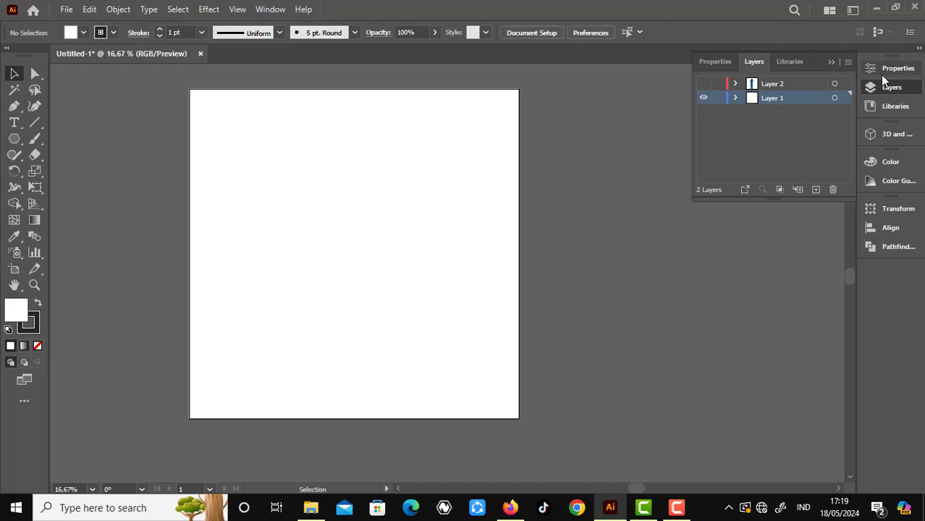
- Switch the side panel from Layers to the Properties view
{"action": "left_click", "coordinate": [898, 68]}
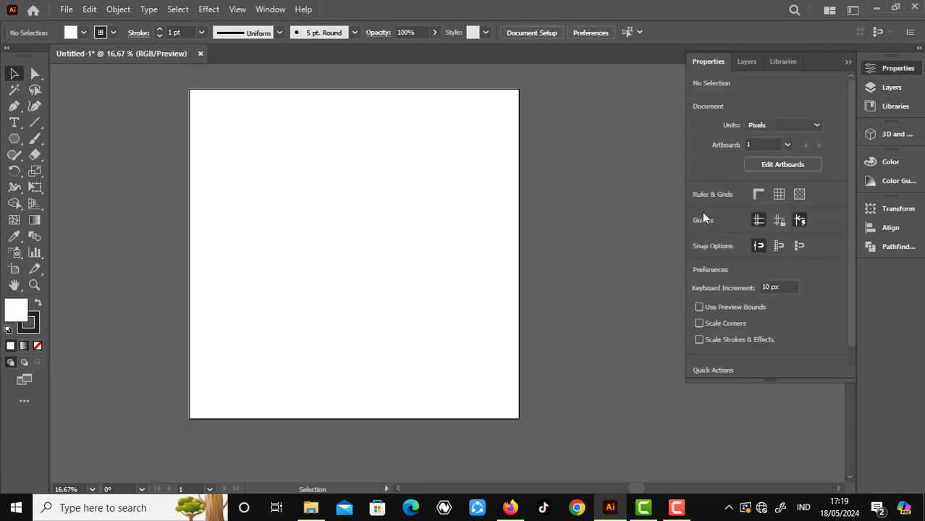
{"action": "left_click", "coordinate": [750, 64]}
{"action": "left_click", "coordinate": [708, 65]}
- Set the background rectangle's Stroke to None and its Fill to a very light grey swatch
{"action": "left_click", "coordinate": [318, 157]}
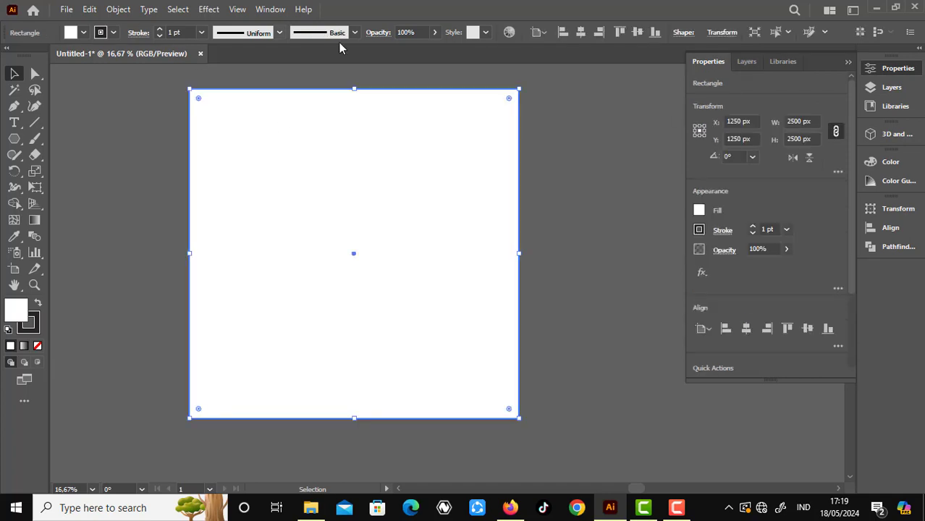
{"action": "left_click", "coordinate": [699, 230]}
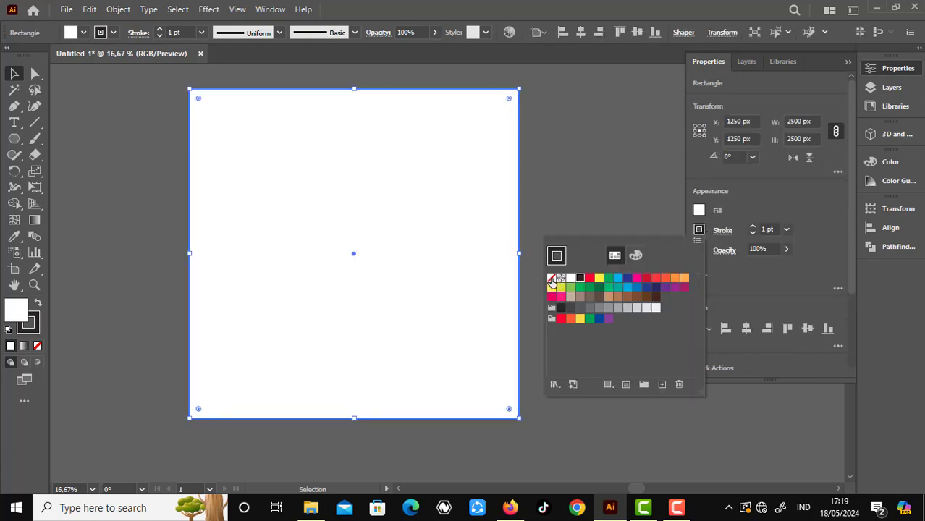
{"action": "left_click", "coordinate": [552, 279]}
{"action": "left_click", "coordinate": [699, 210]}
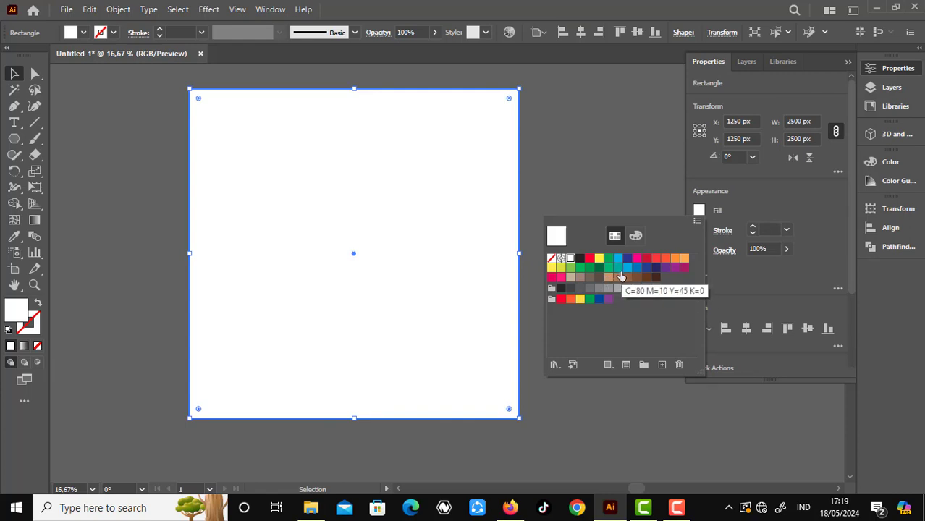
{"action": "left_click", "coordinate": [636, 289]}
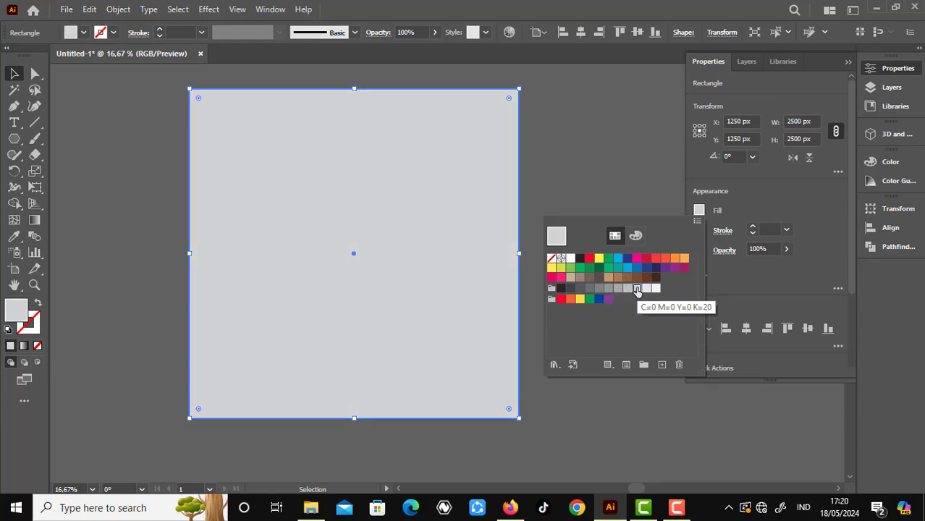
{"action": "left_click", "coordinate": [646, 288]}
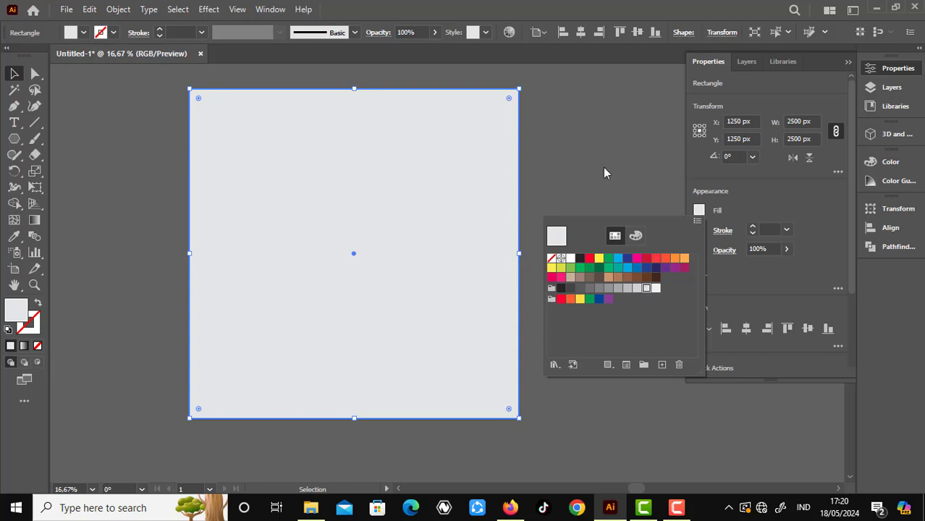
{"action": "left_click", "coordinate": [746, 62]}
- Make Layer 2 with the arrow visible again
{"action": "left_click", "coordinate": [746, 62]}
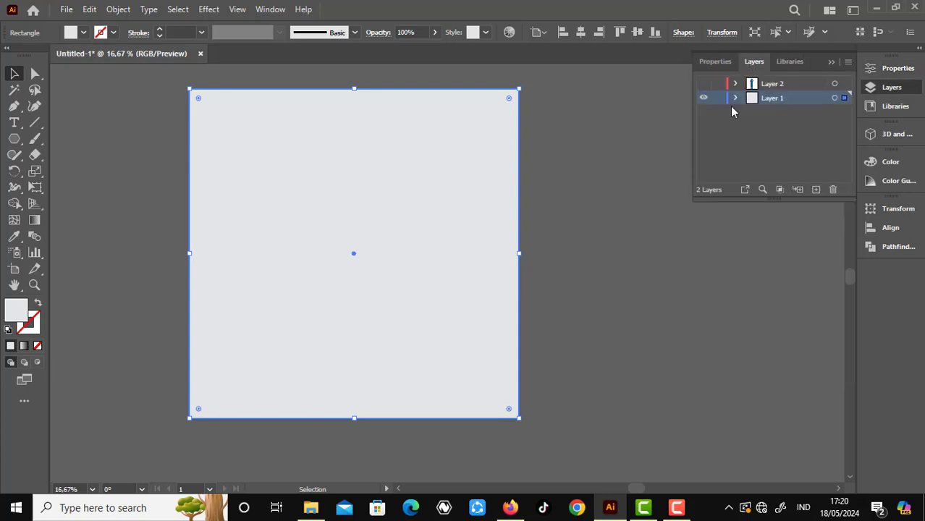
{"action": "left_click", "coordinate": [703, 84]}
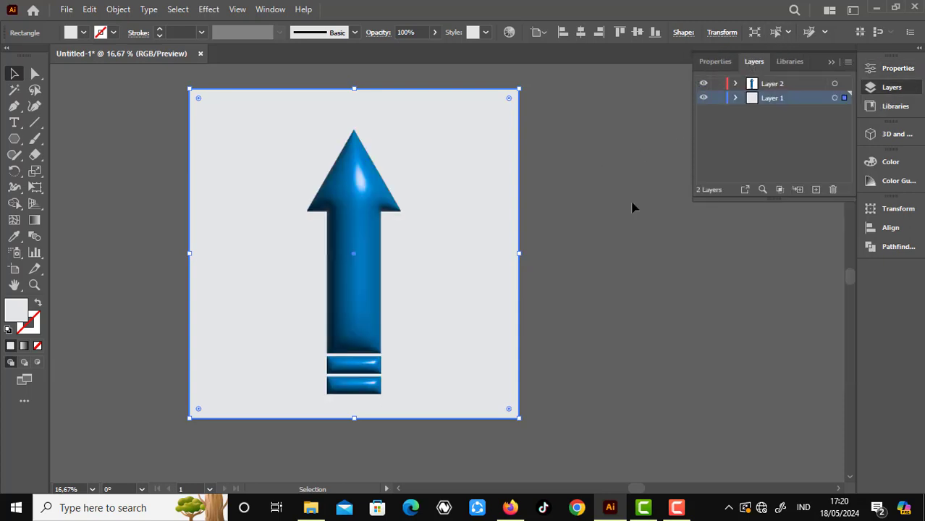
{"action": "left_click", "coordinate": [631, 208]}
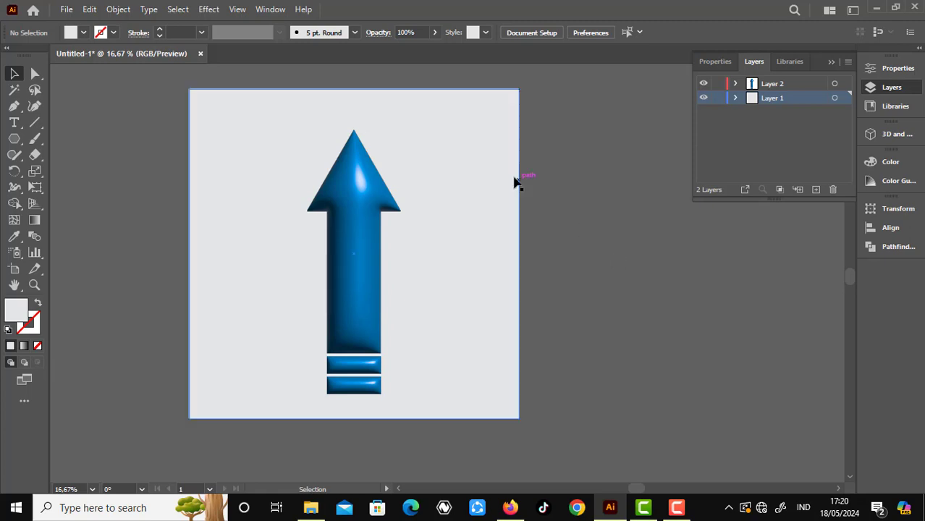
- Lock the grey background square with Object > Lock > Selection
{"action": "left_click", "coordinate": [472, 158]}
{"action": "left_click", "coordinate": [118, 10]}
{"action": "mouse_move", "coordinate": [168, 115]}
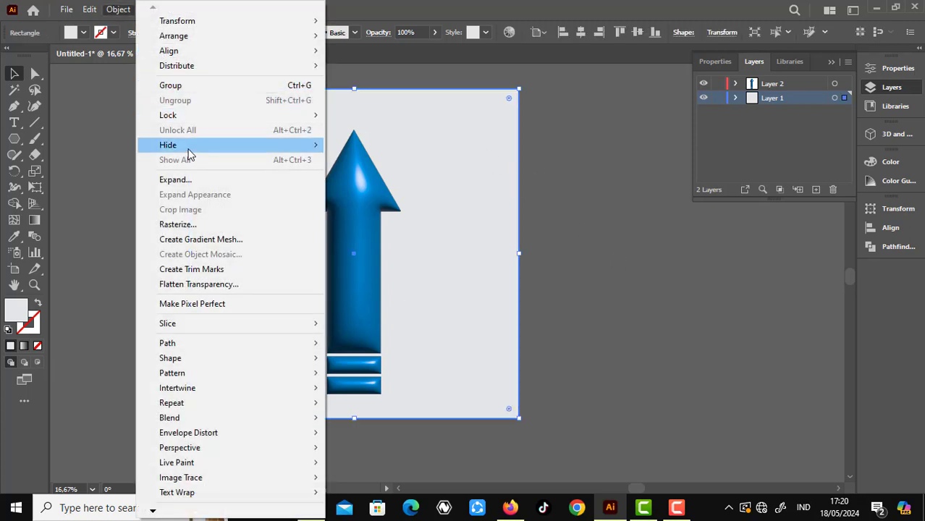
{"action": "left_click", "coordinate": [409, 117]}
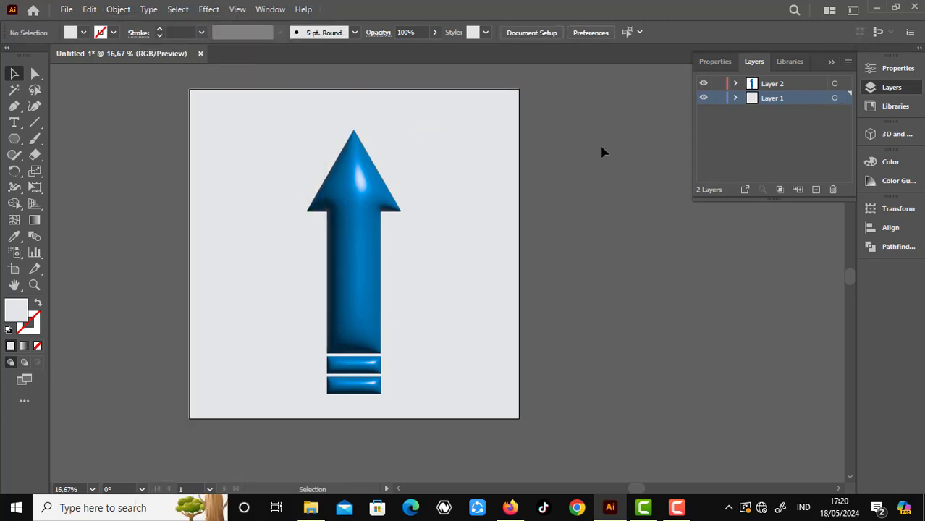